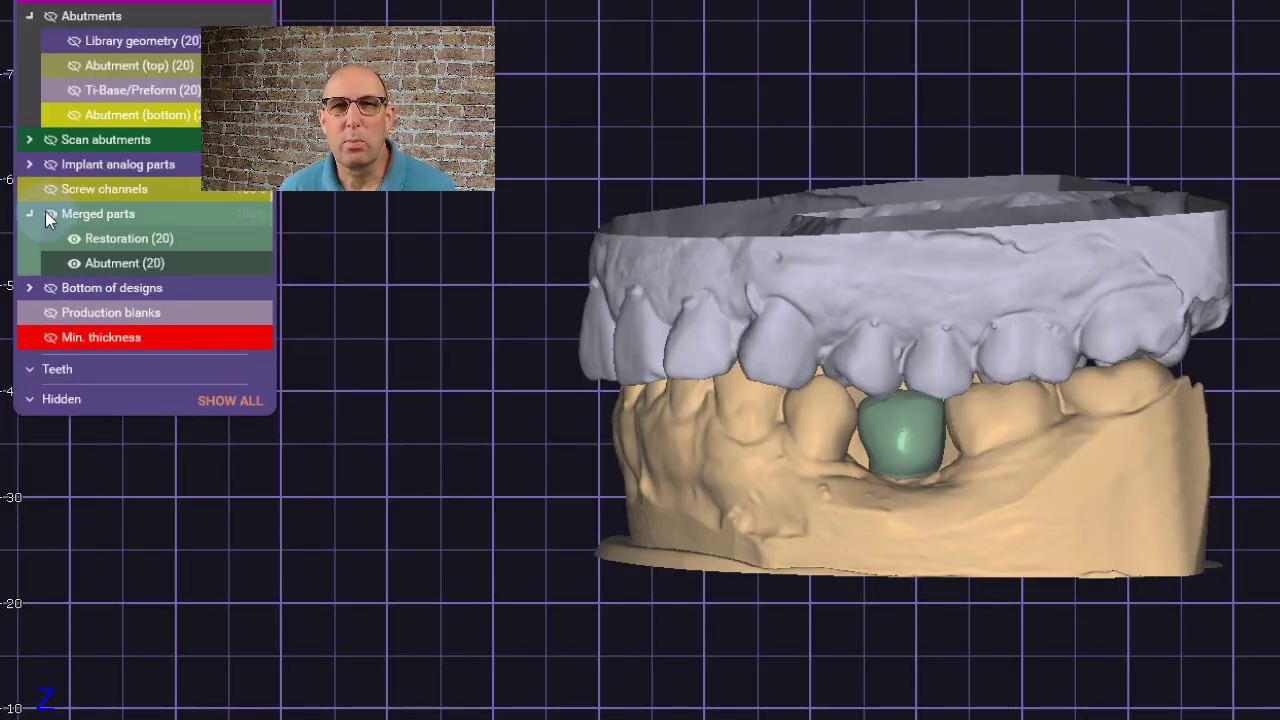
# Hide the merged restoration, library geometry, Ti-Base/Preform and abutment bottom, viewing the lower jaw occlusally.
pyautogui.click(49, 214)
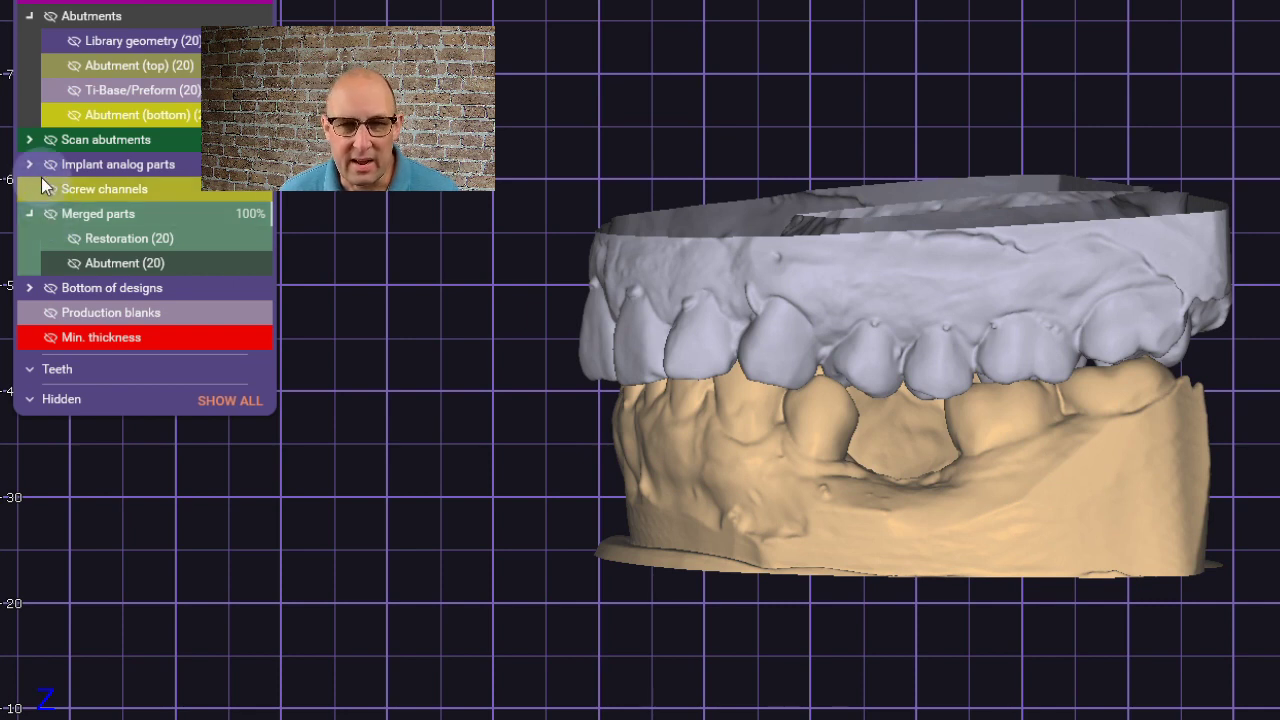
pyautogui.click(50, 17)
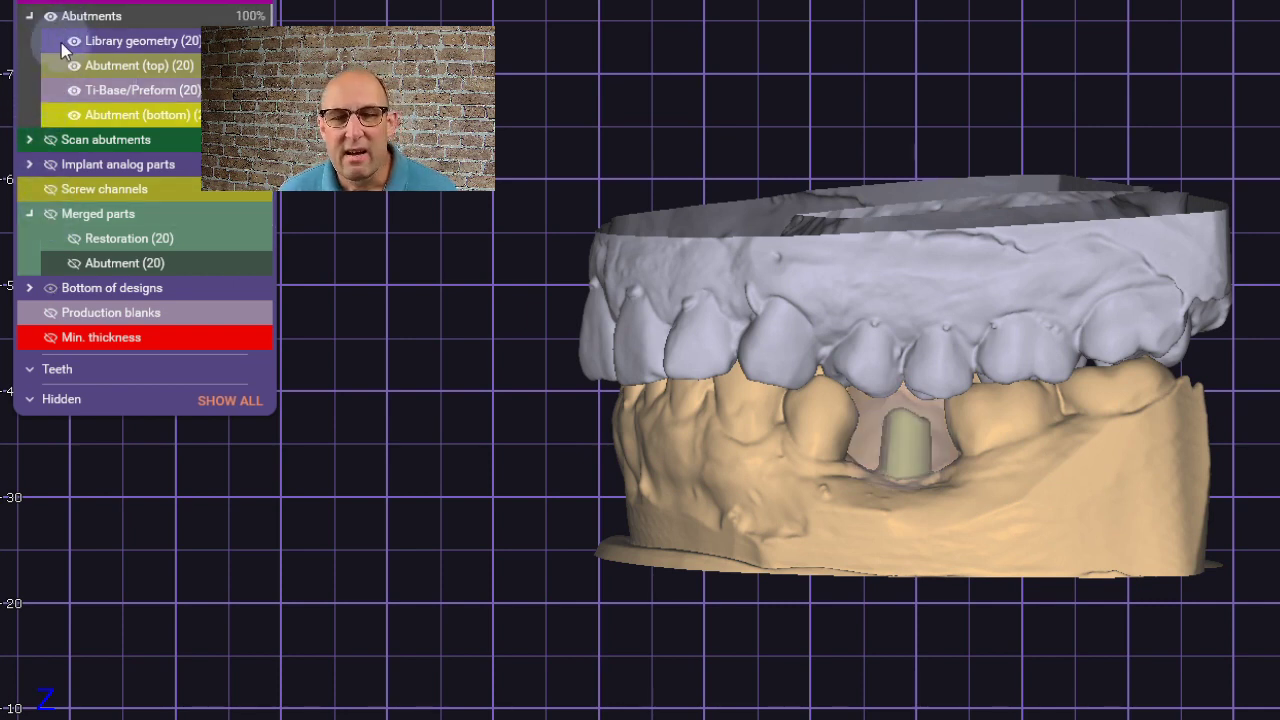
pyautogui.click(67, 41)
pyautogui.click(72, 91)
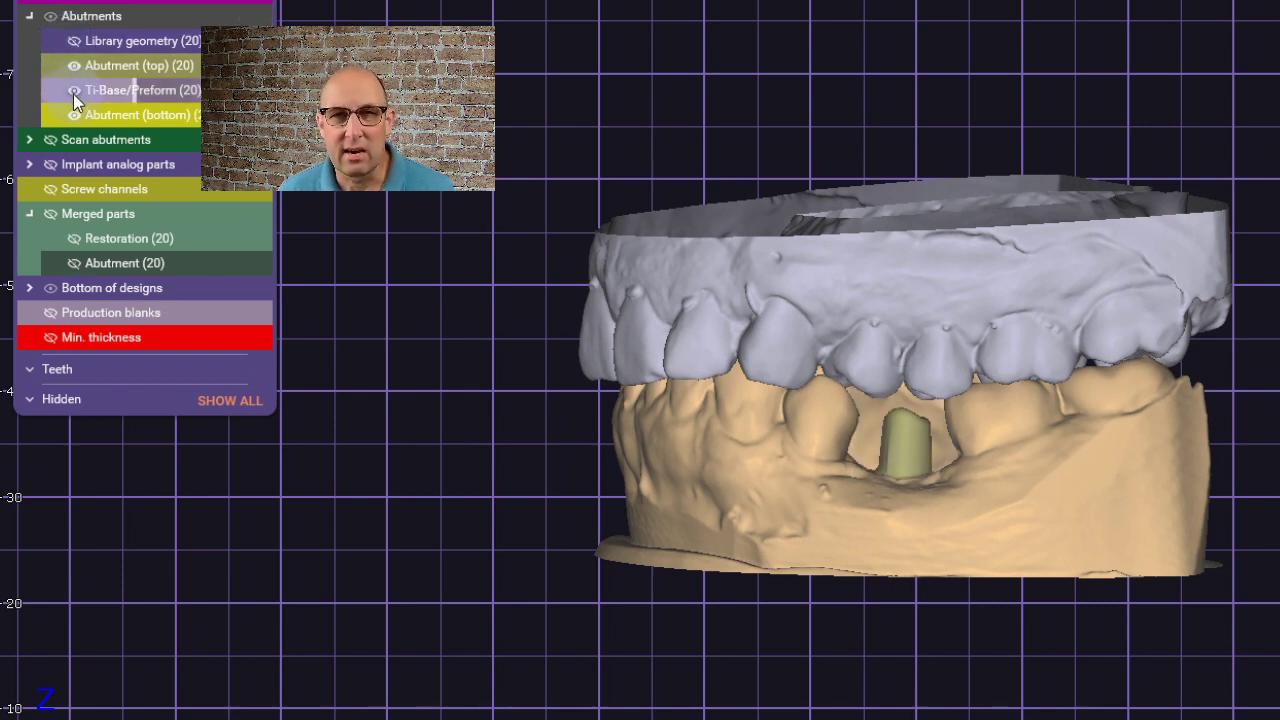
pyautogui.click(73, 116)
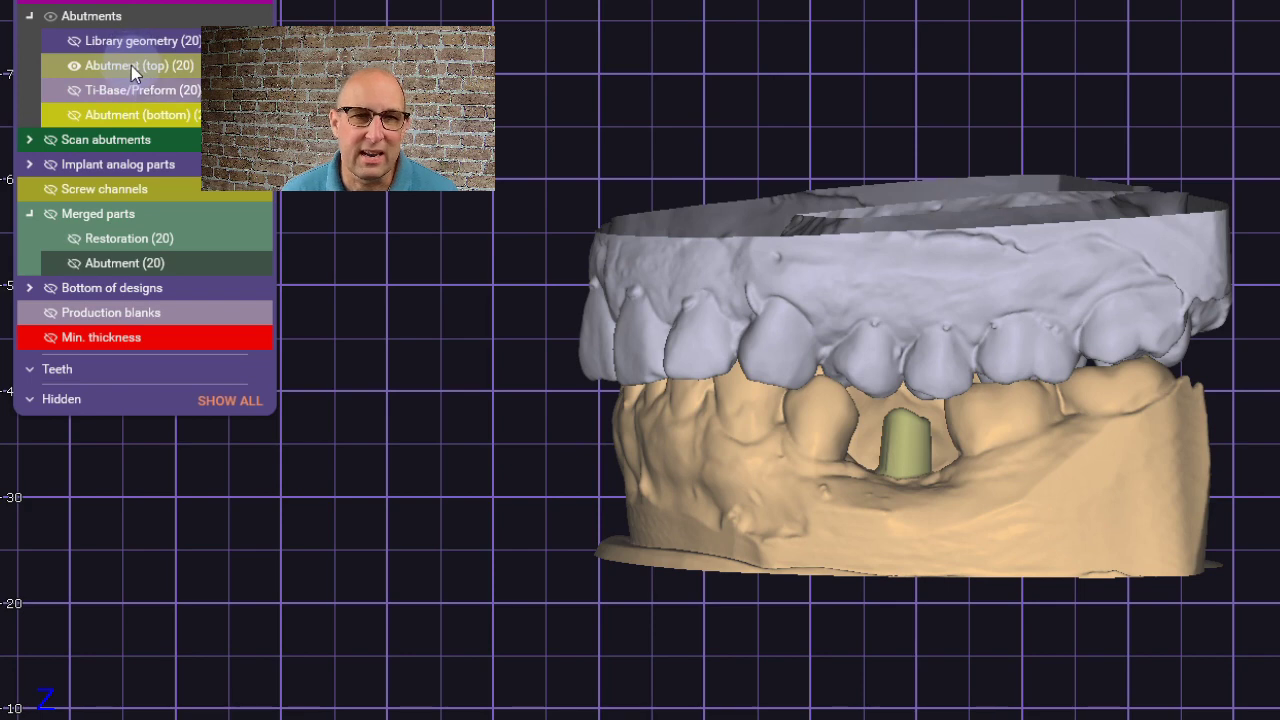
pyautogui.moveTo(844, 421); pyautogui.dragTo(946, 460, button='right')
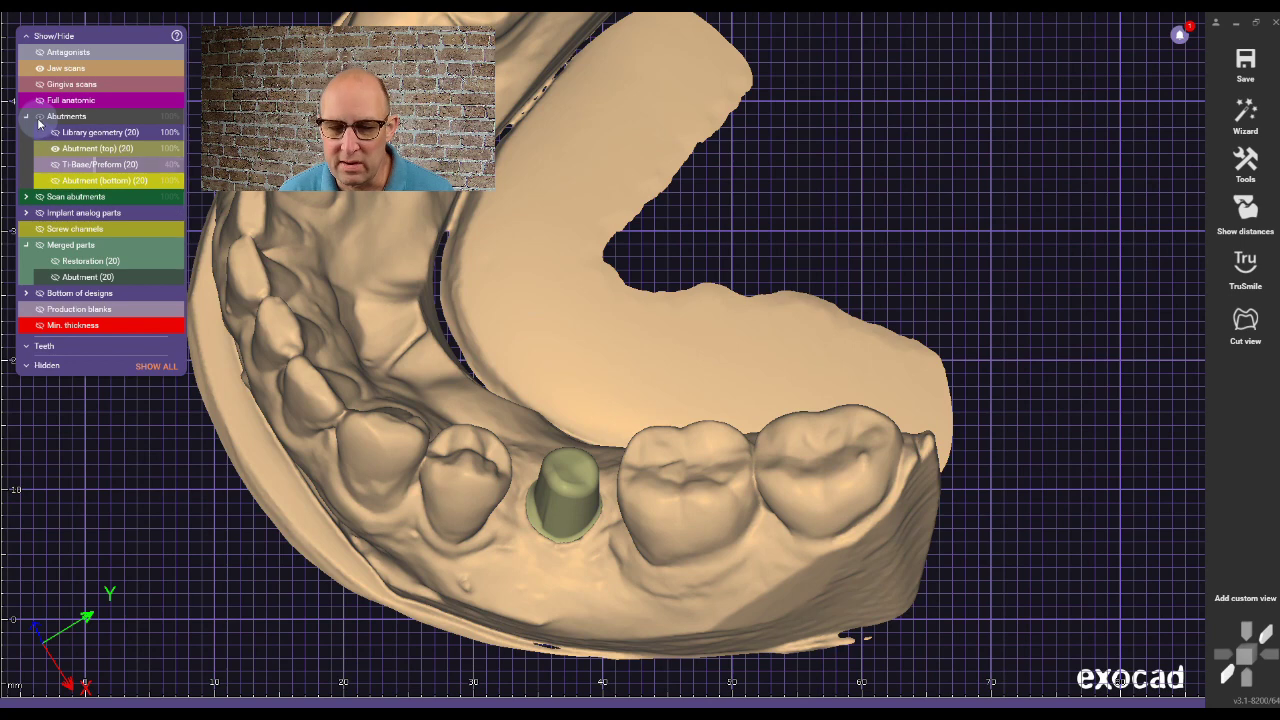
# Keep the merged Abutment (20) hidden and show only the abutment top in the gap.
pyautogui.click(39, 117)
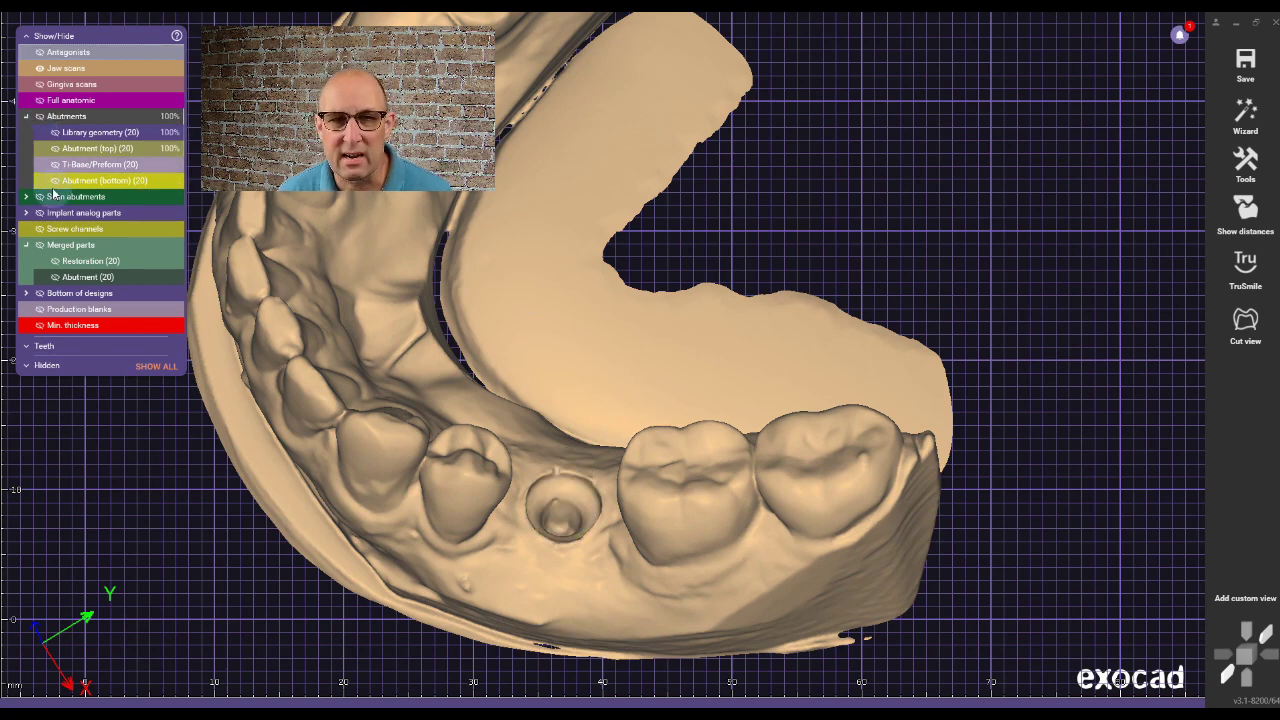
pyautogui.click(55, 279)
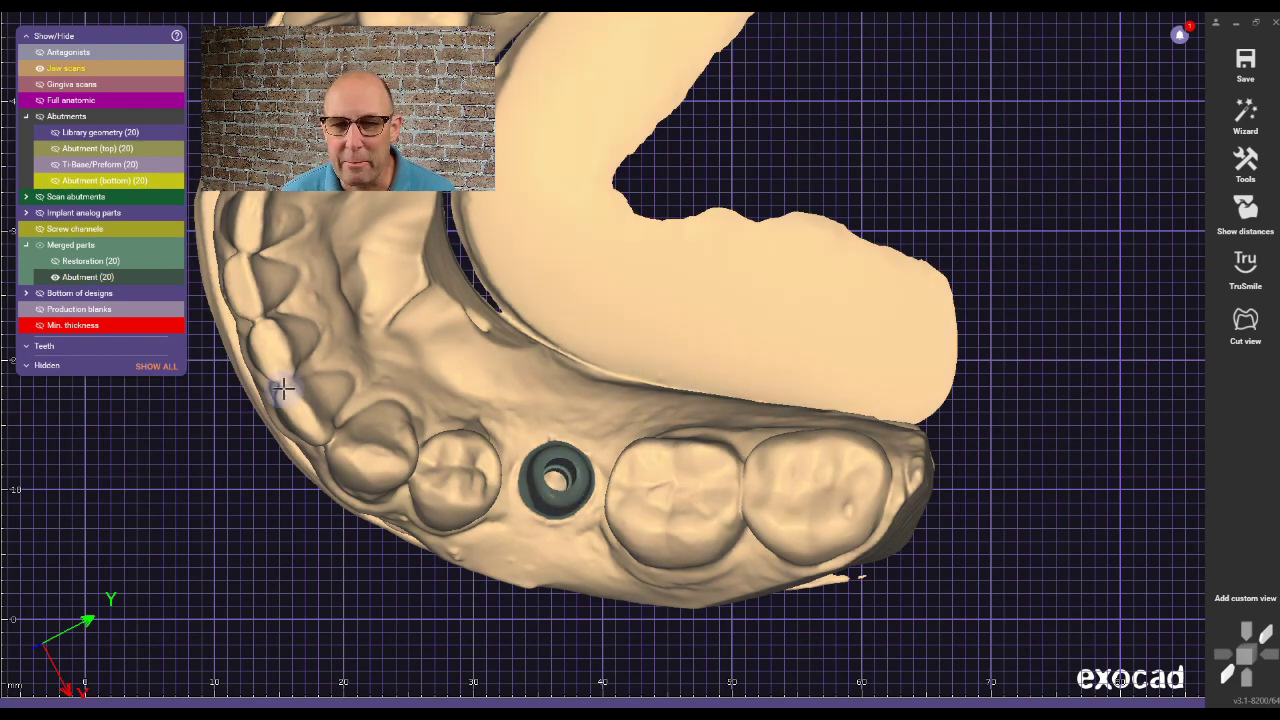
pyautogui.click(55, 279)
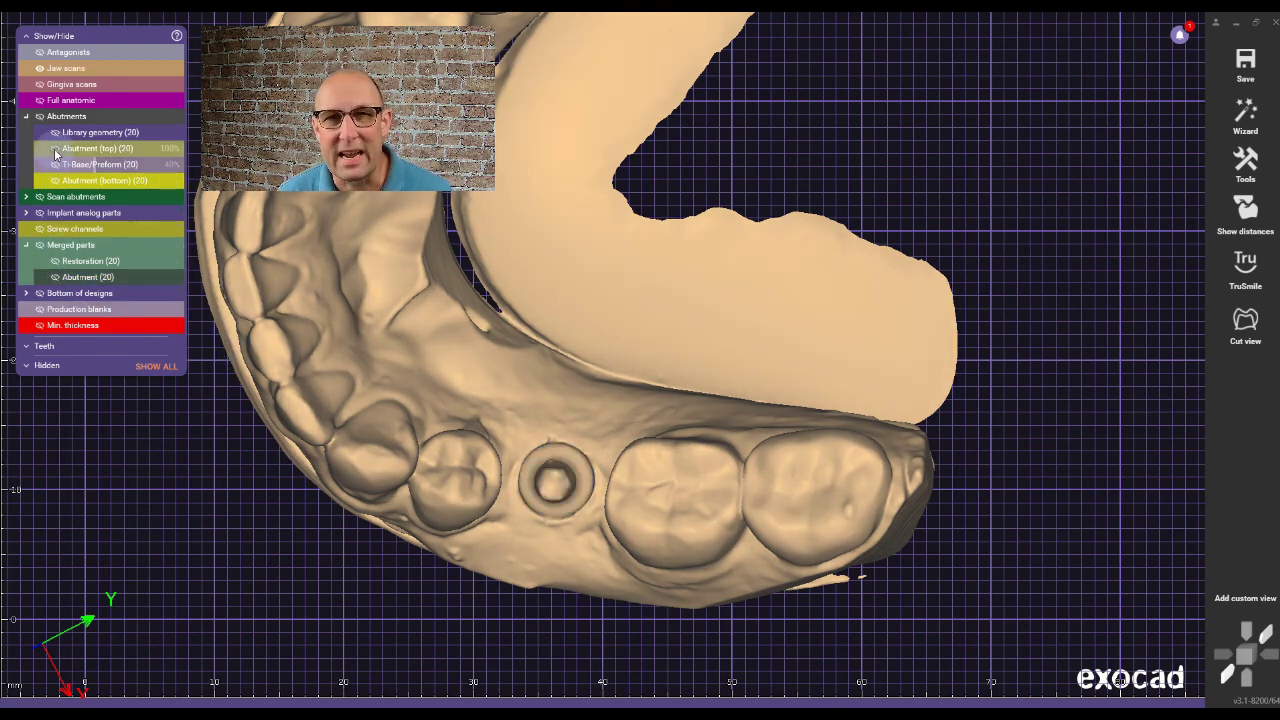
pyautogui.click(55, 148)
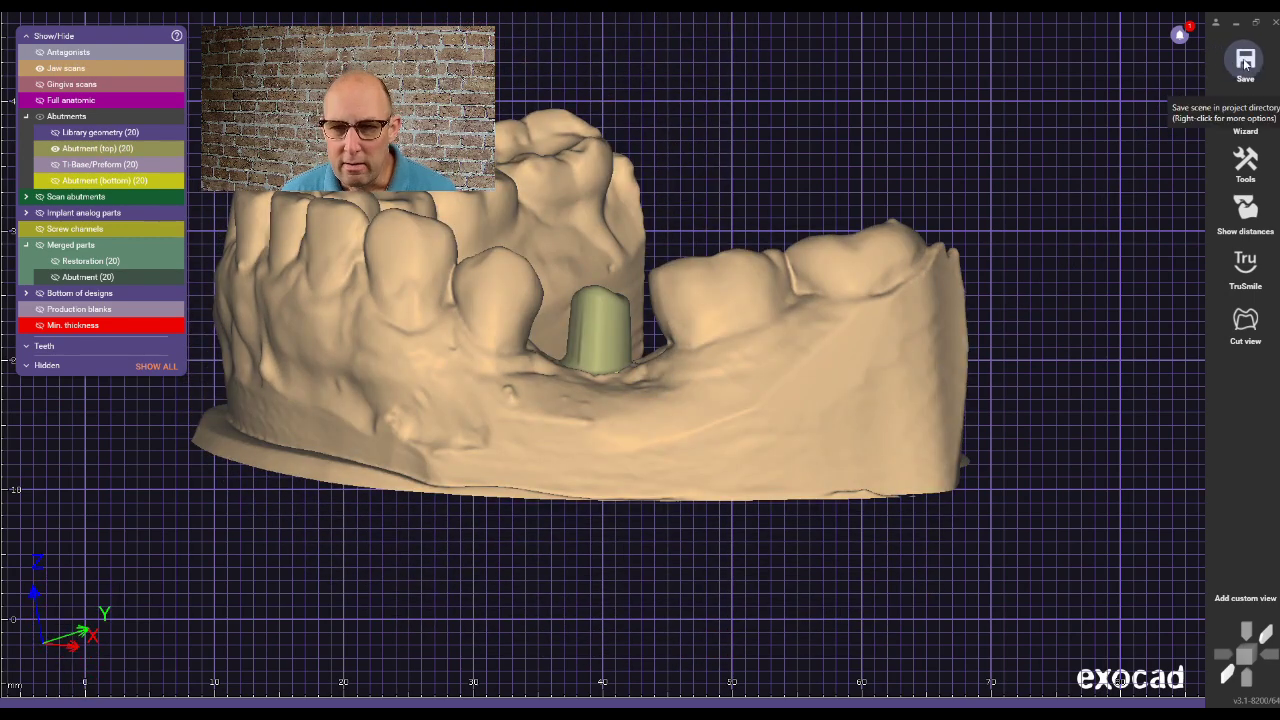
# Export the visible scene as Model_with_abutment.stl in the original coordinate system.
pyautogui.click(1243, 62)
pyautogui.click(1136, 150)
pyautogui.click(200, 151)
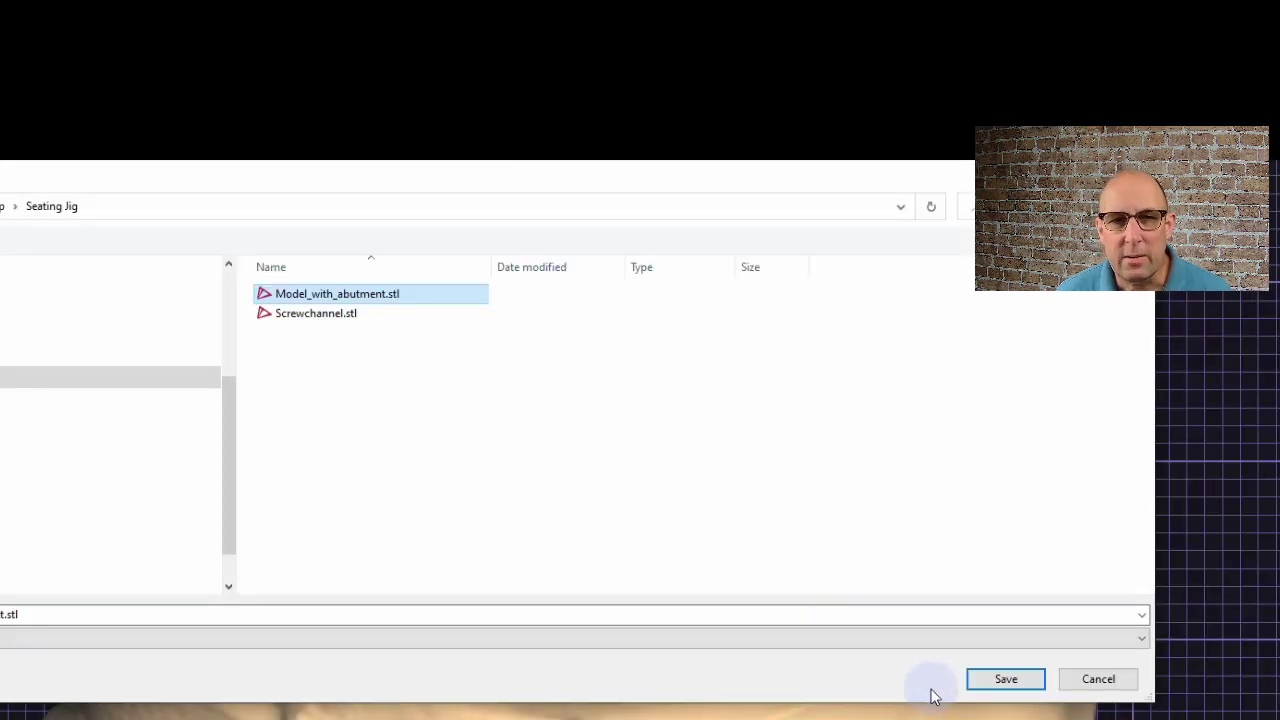
pyautogui.click(1024, 681)
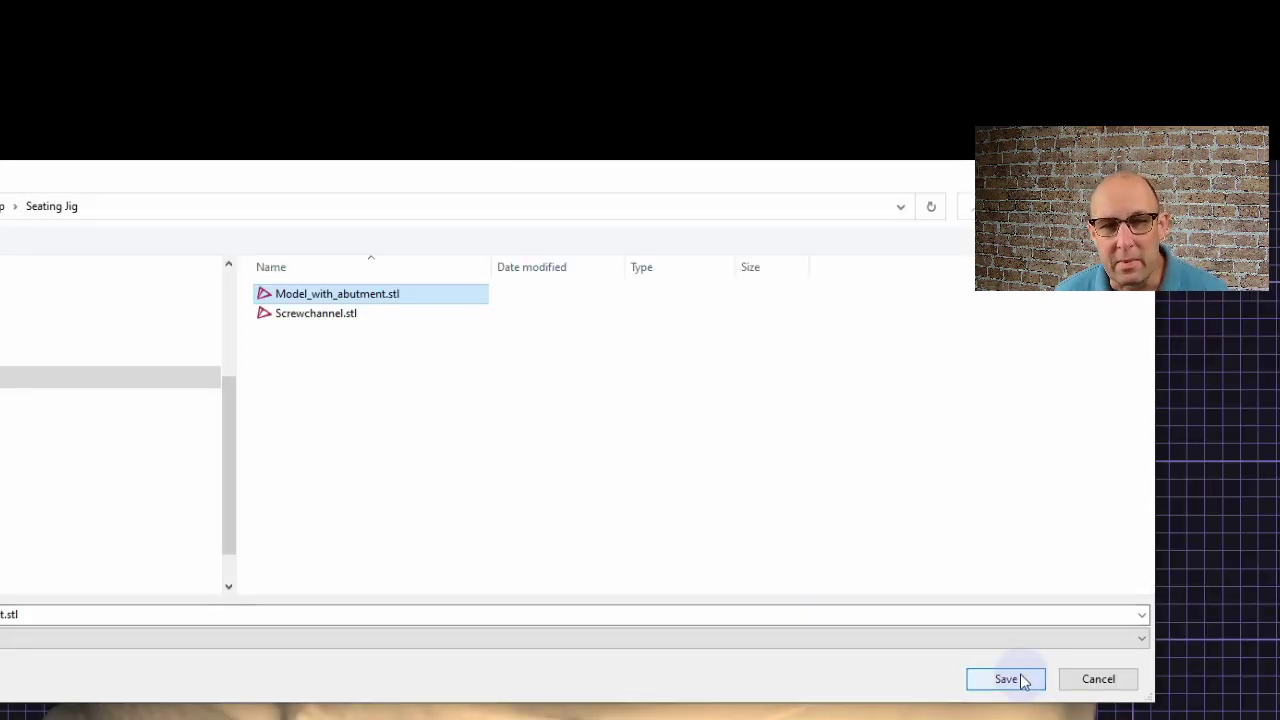
pyautogui.click(577, 430)
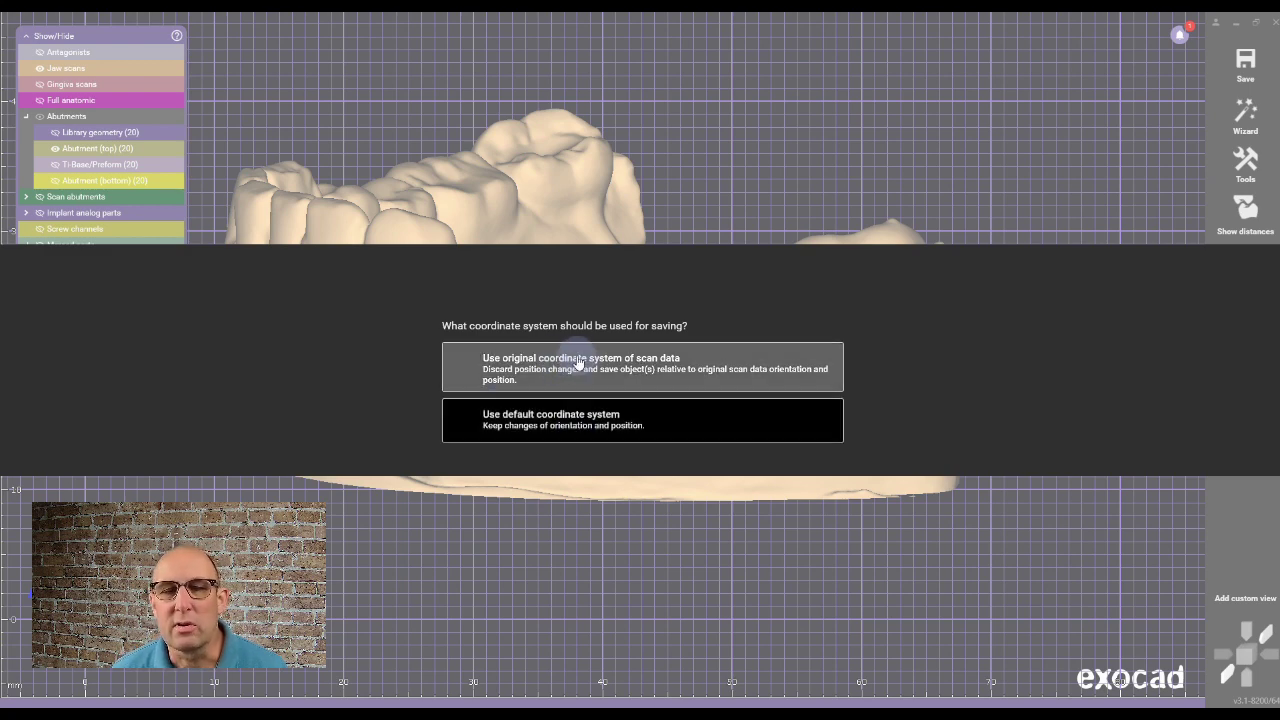
pyautogui.click(578, 364)
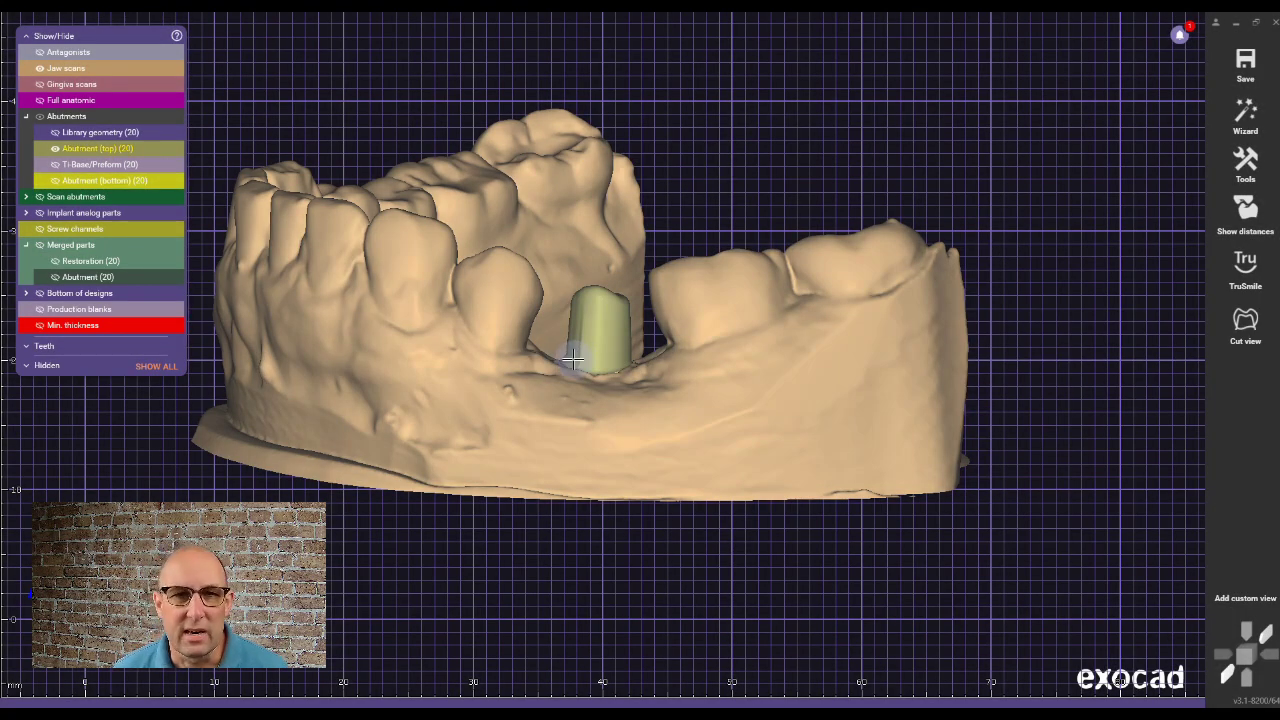
# Inspect the screw channel on its own, then select tooth 20 in Indication and Materials.
pyautogui.keyDown('ctrl'); pyautogui.click(40, 229); pyautogui.keyUp('ctrl')
pyautogui.moveTo(694, 254); pyautogui.dragTo(697, 263, button='right')
pyautogui.moveTo(1245, 65)
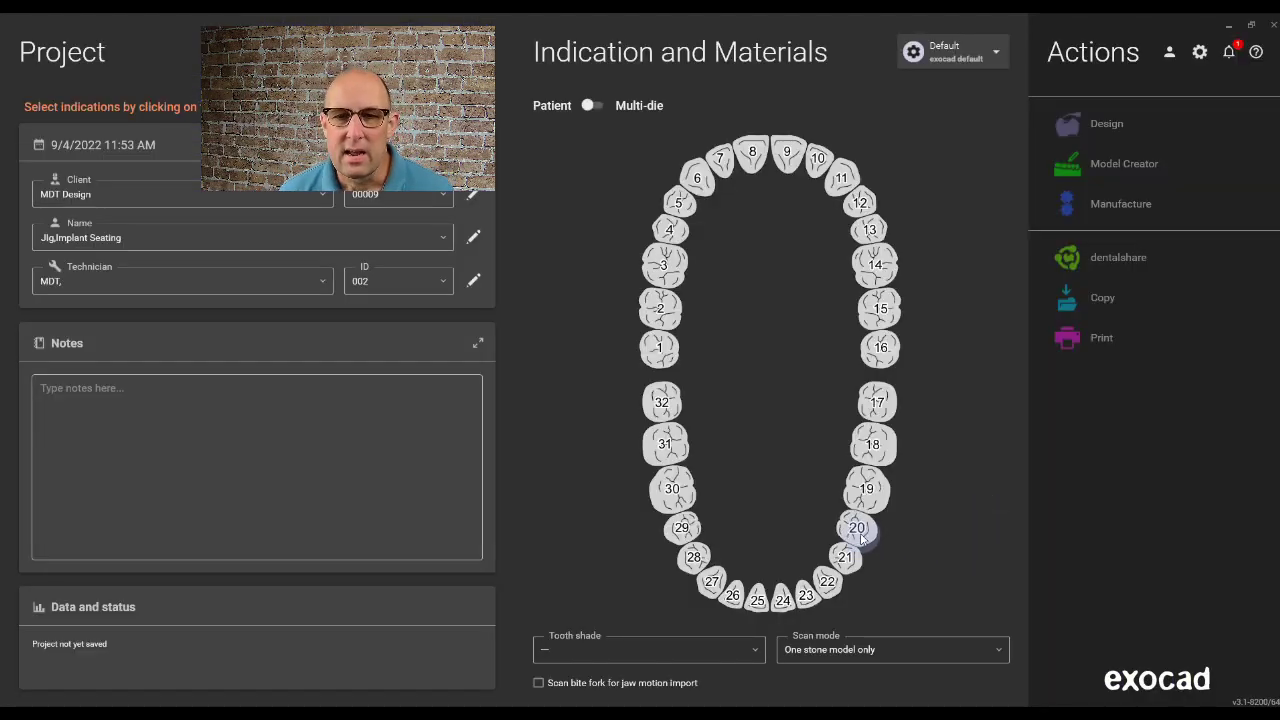
pyautogui.click(859, 535)
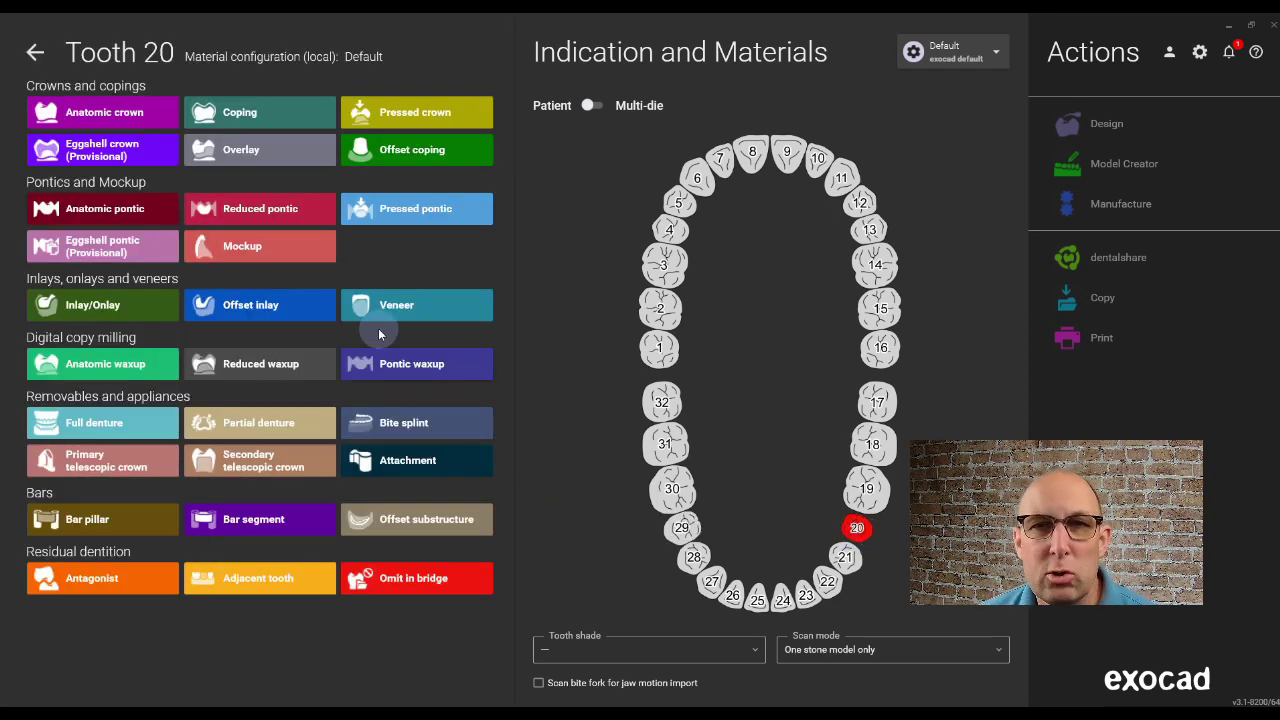
# Make tooth 20 an offset coping with edited advanced parameters, add tooth 21, and start Design.
pyautogui.click(409, 152)
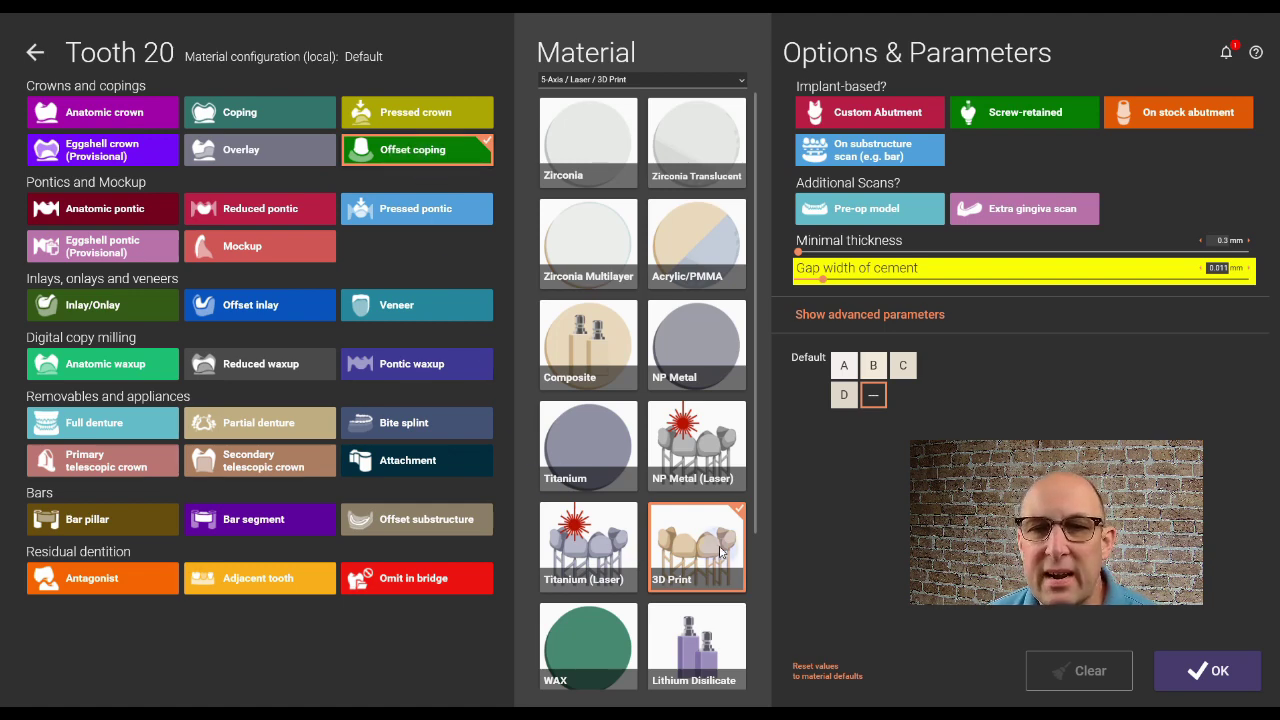
pyautogui.click(828, 314)
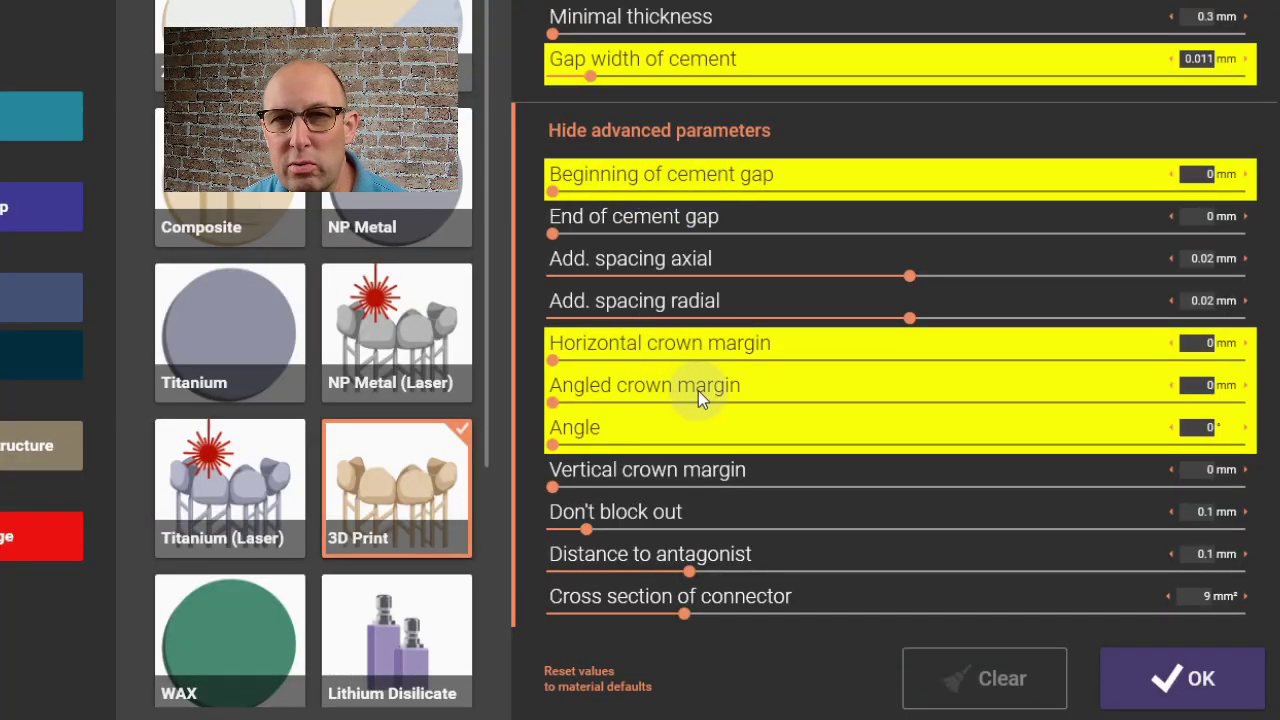
pyautogui.click(1199, 425)
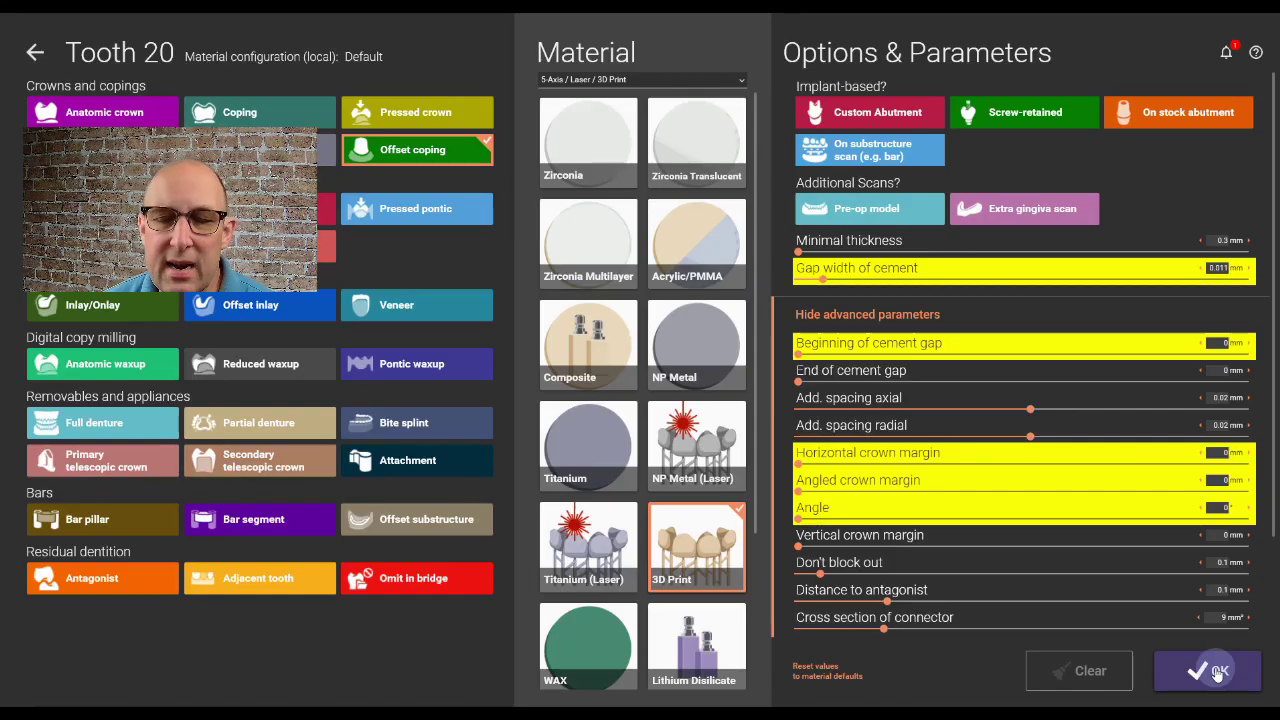
pyautogui.click(1217, 670)
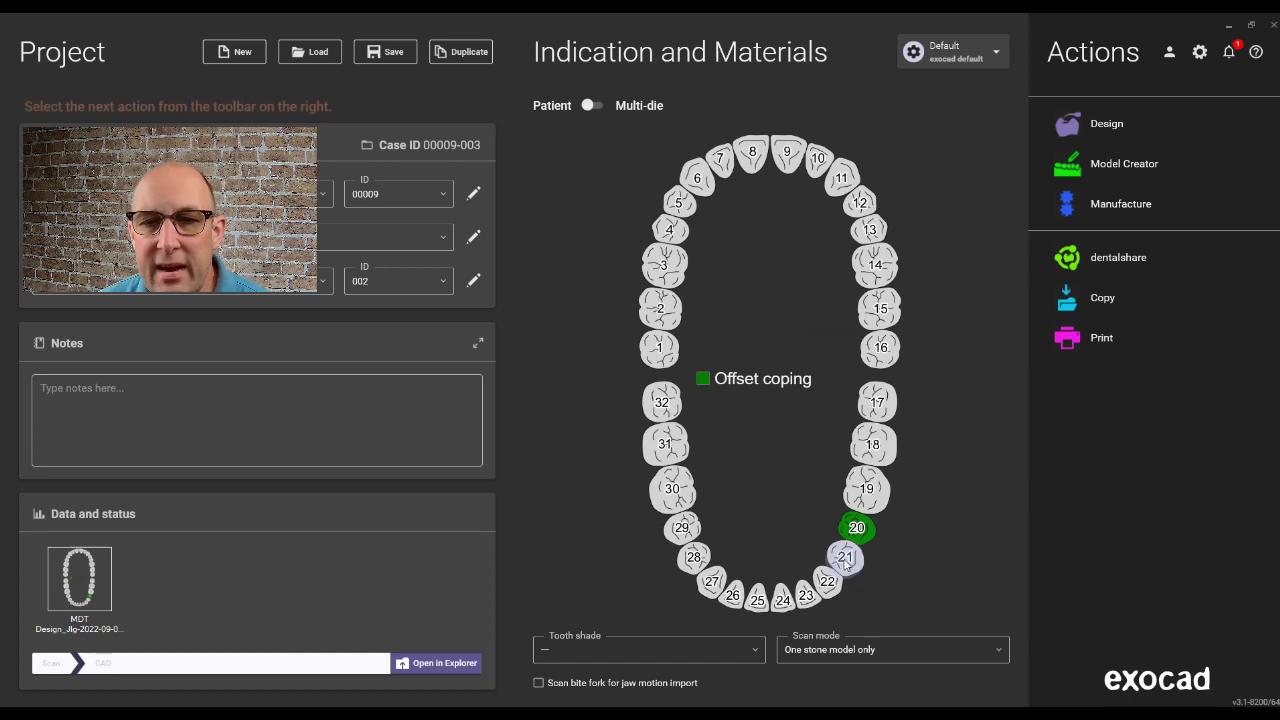
pyautogui.click(845, 560)
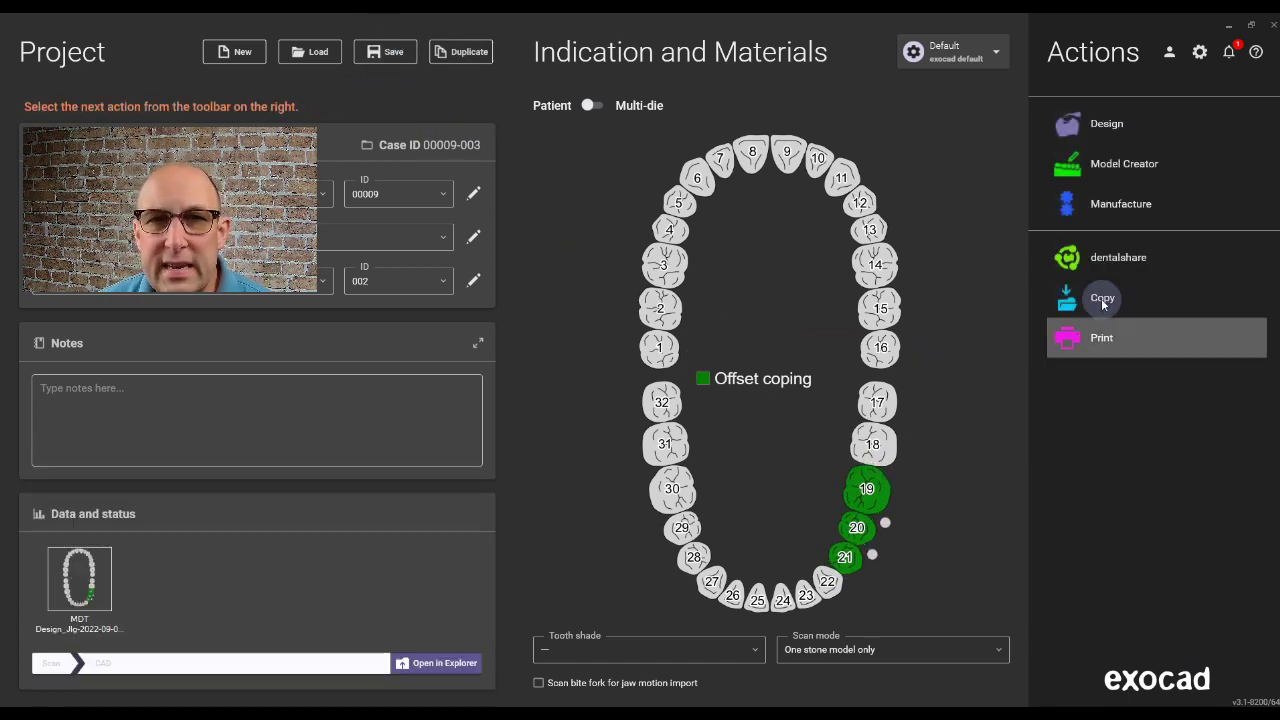
pyautogui.click(1174, 124)
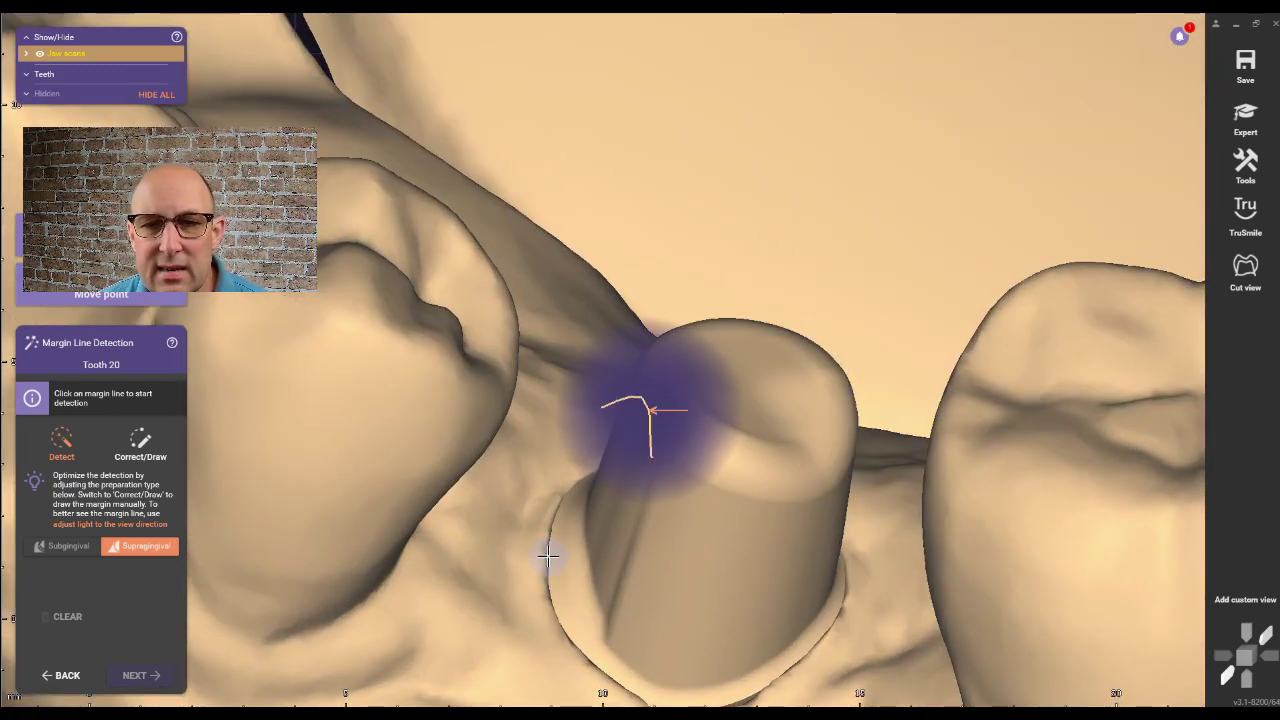
# Accept the detected first margin, then hand-draw tooth 21's margin line with the Free tool.
pyautogui.click(548, 558)
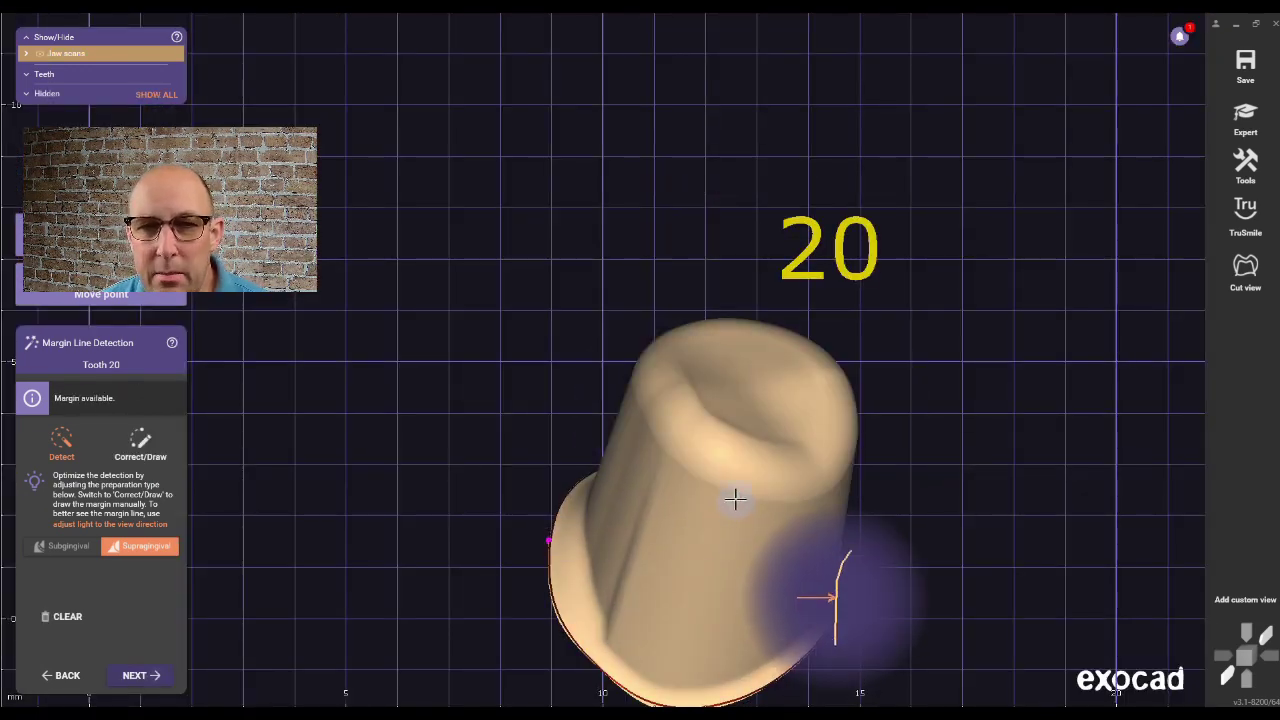
pyautogui.click(155, 677)
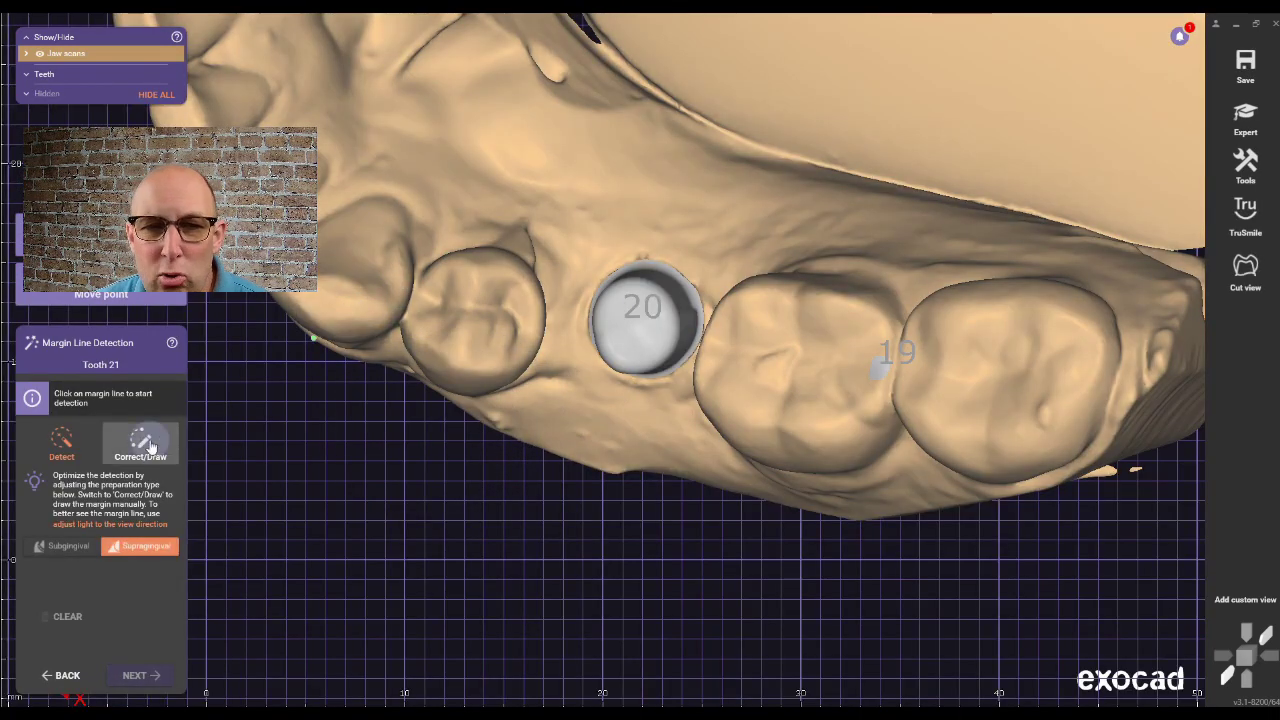
pyautogui.click(150, 447)
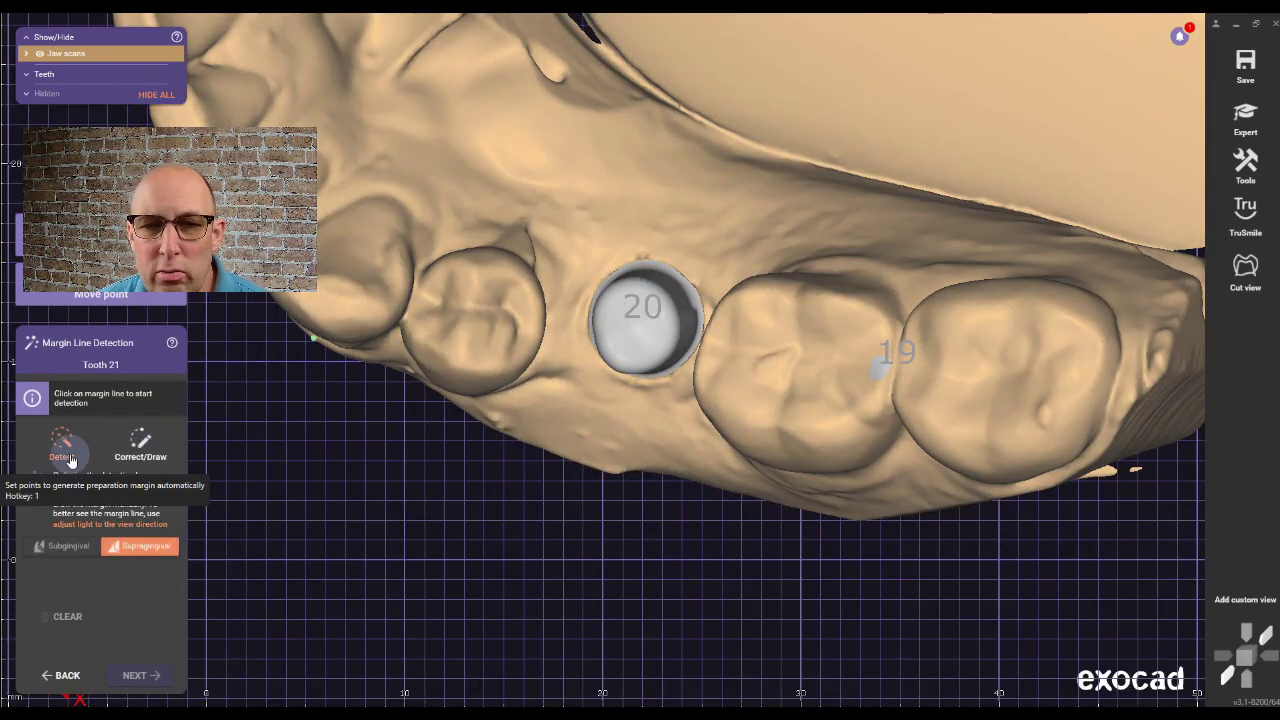
pyautogui.moveTo(394, 500); pyautogui.dragTo(443, 409)
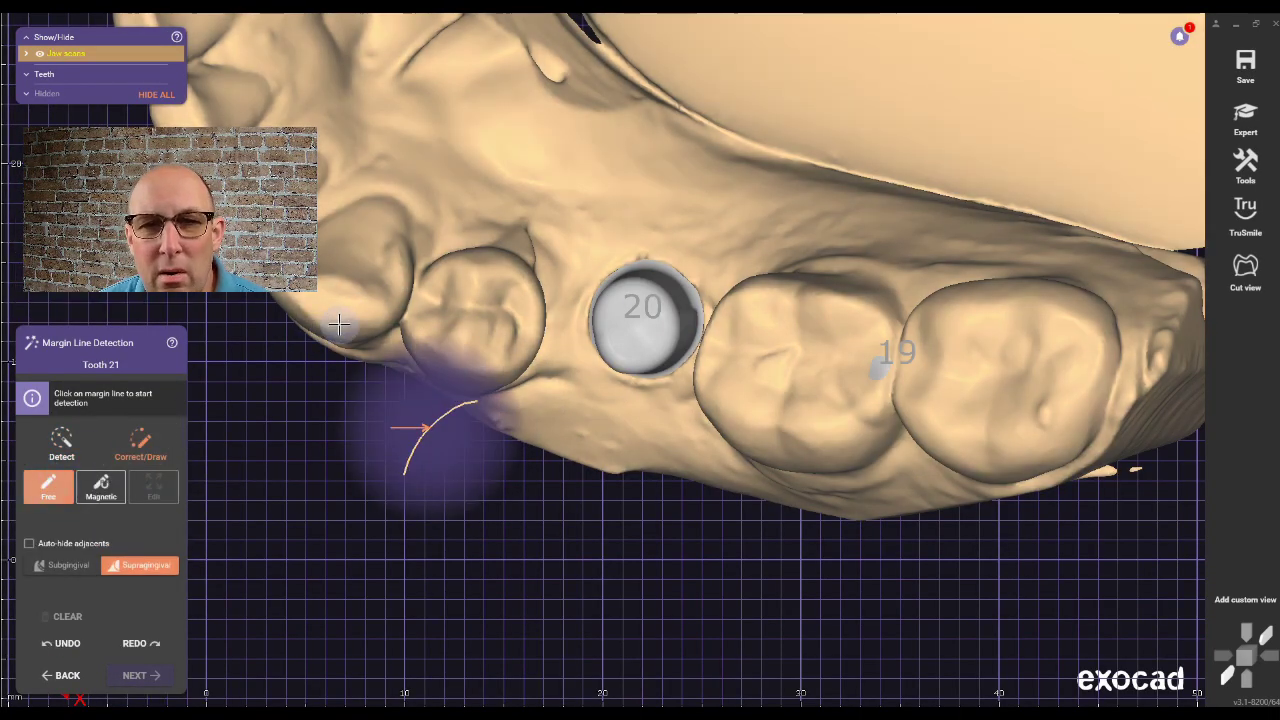
pyautogui.scroll(3, 331, 320)
pyautogui.moveTo(452, 243)
pyautogui.mouseDown()
pyautogui.moveTo(473, 263)
pyautogui.moveTo(465, 295)
pyautogui.moveTo(432, 317)
pyautogui.moveTo(452, 244)
pyautogui.mouseUp()
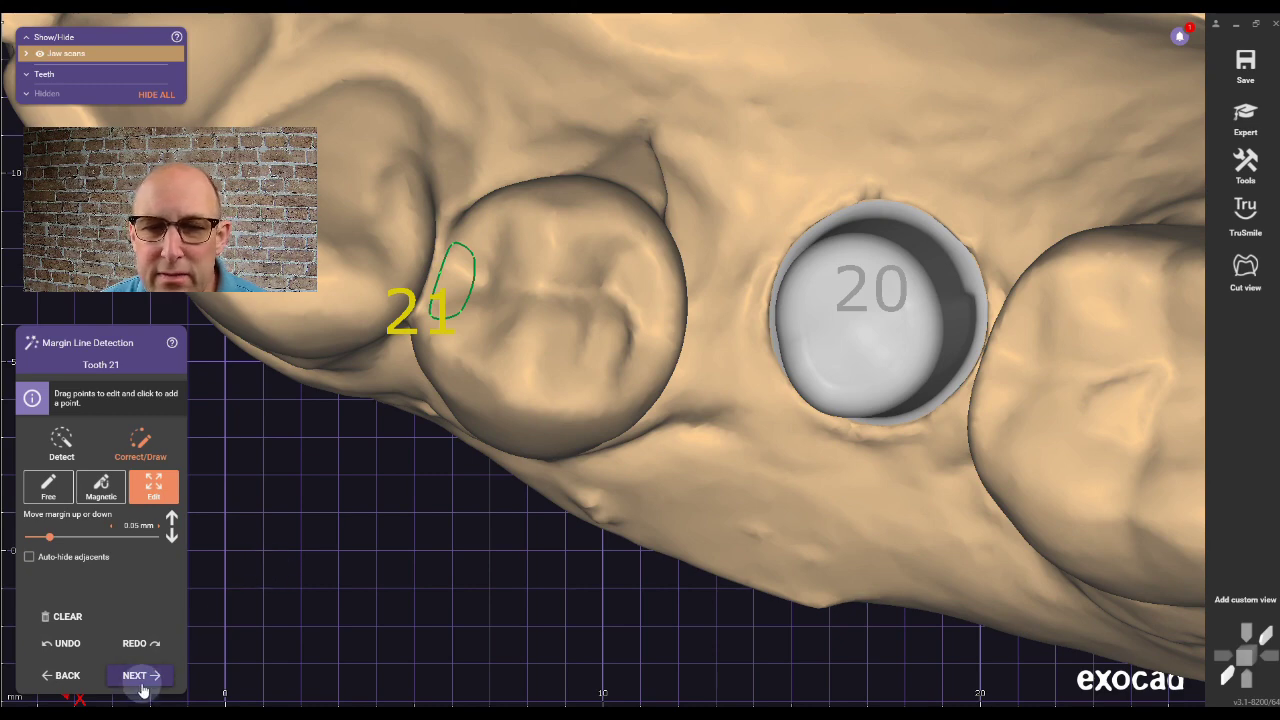
pyautogui.click(141, 677)
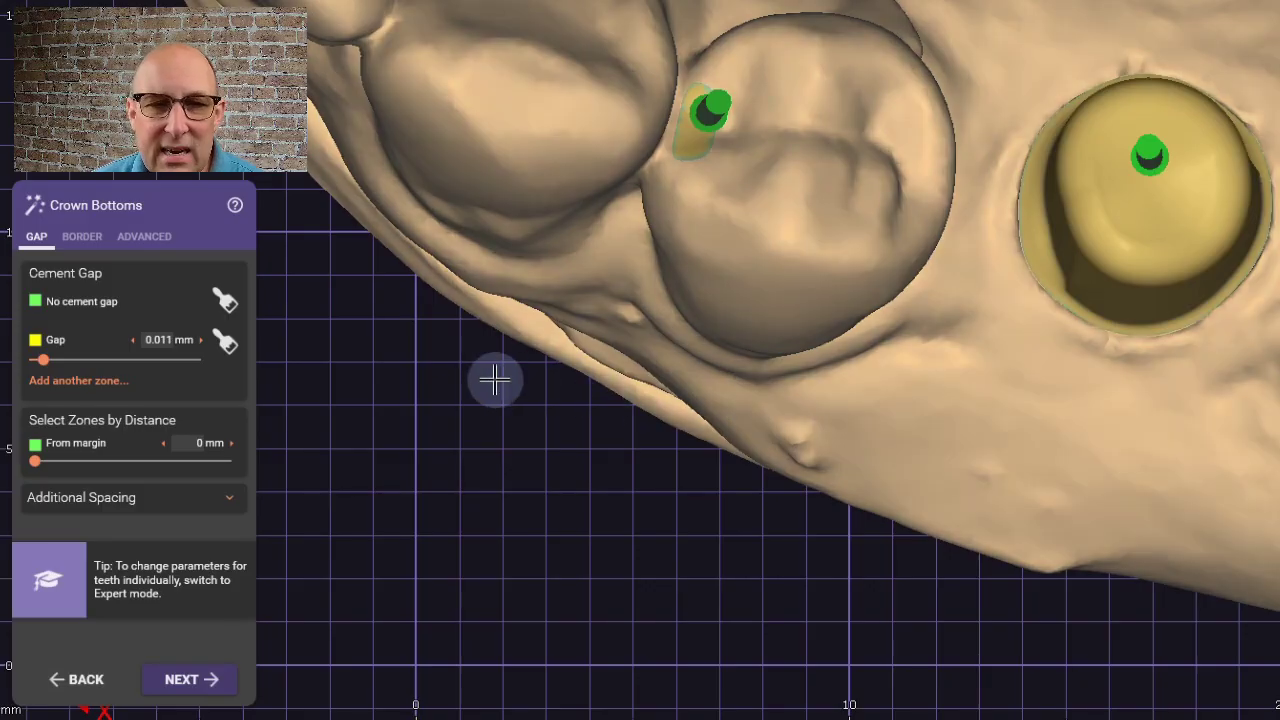
# Review the BORDER settings and accept the default 0.011 mm cement gap.
pyautogui.click(83, 238)
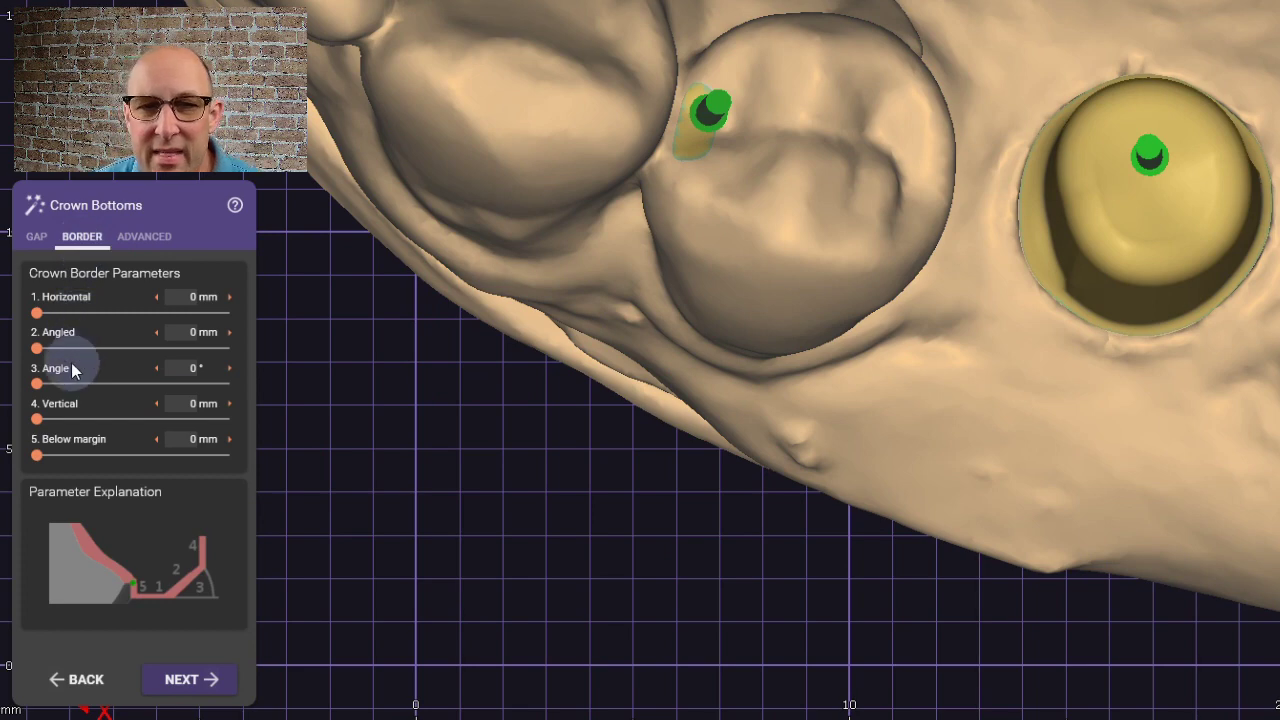
pyautogui.click(44, 234)
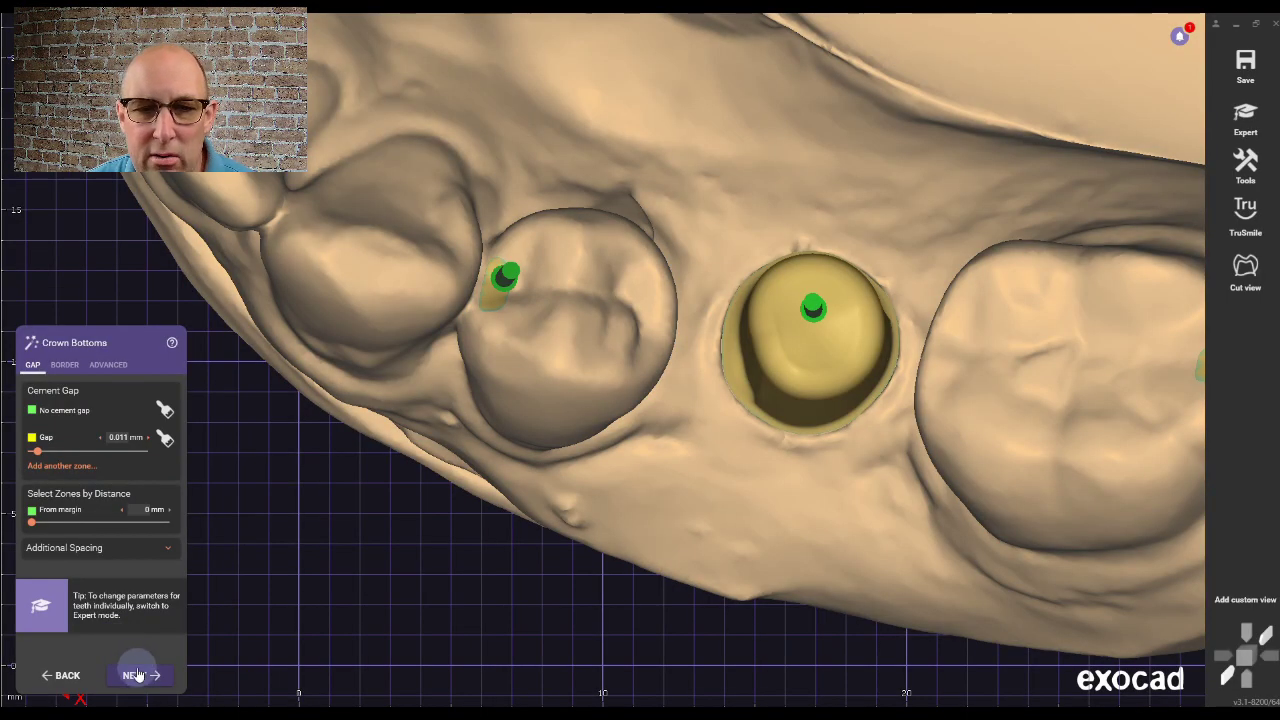
pyautogui.click(181, 679)
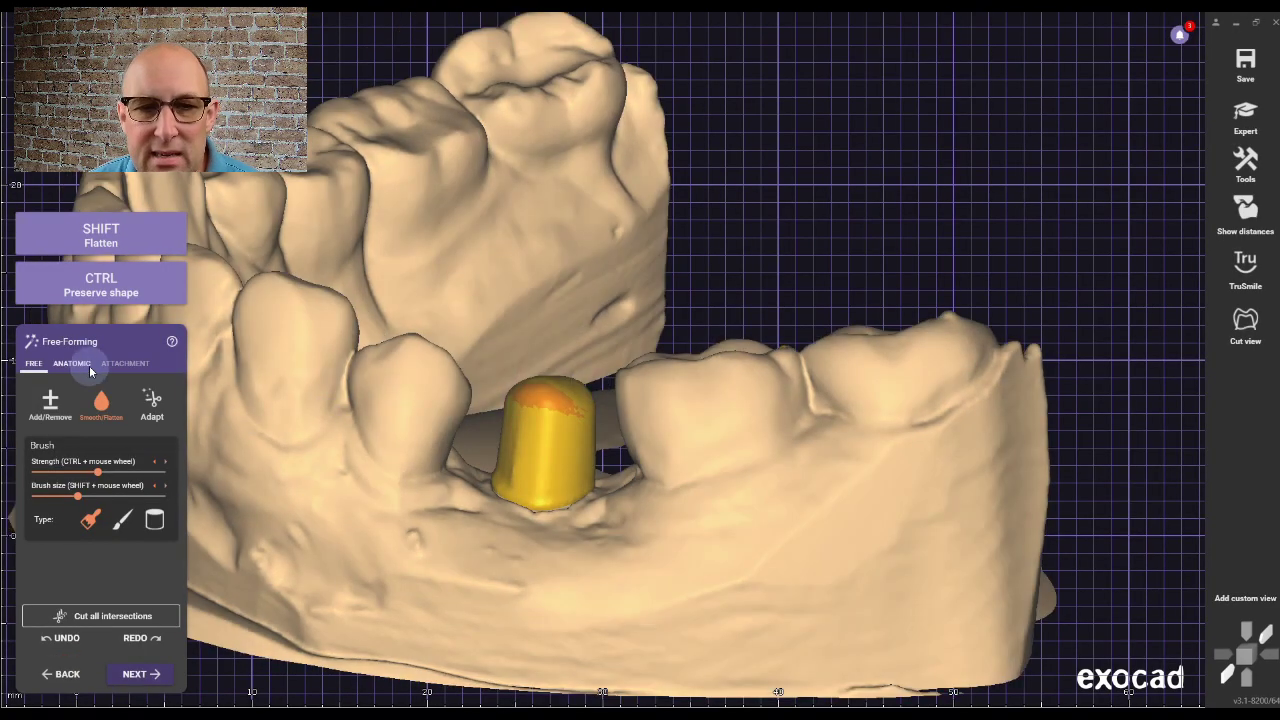
# Shape the crown over the implant with the Entire tooth anatomic preset.
pyautogui.click(71, 363)
pyautogui.click(62, 462)
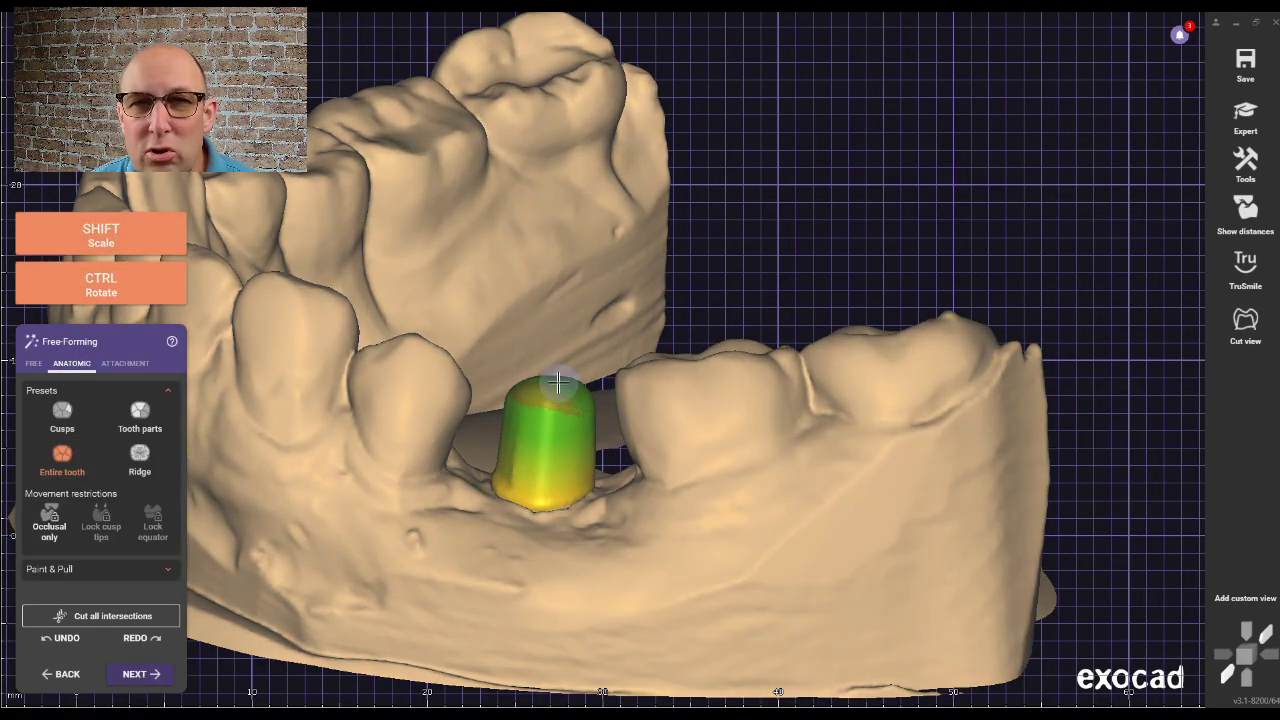
pyautogui.keyDown('ctrl'); pyautogui.keyDown('shift'); pyautogui.moveTo(558, 382); pyautogui.dragTo(556, 333); pyautogui.keyUp('shift'); pyautogui.keyUp('ctrl')
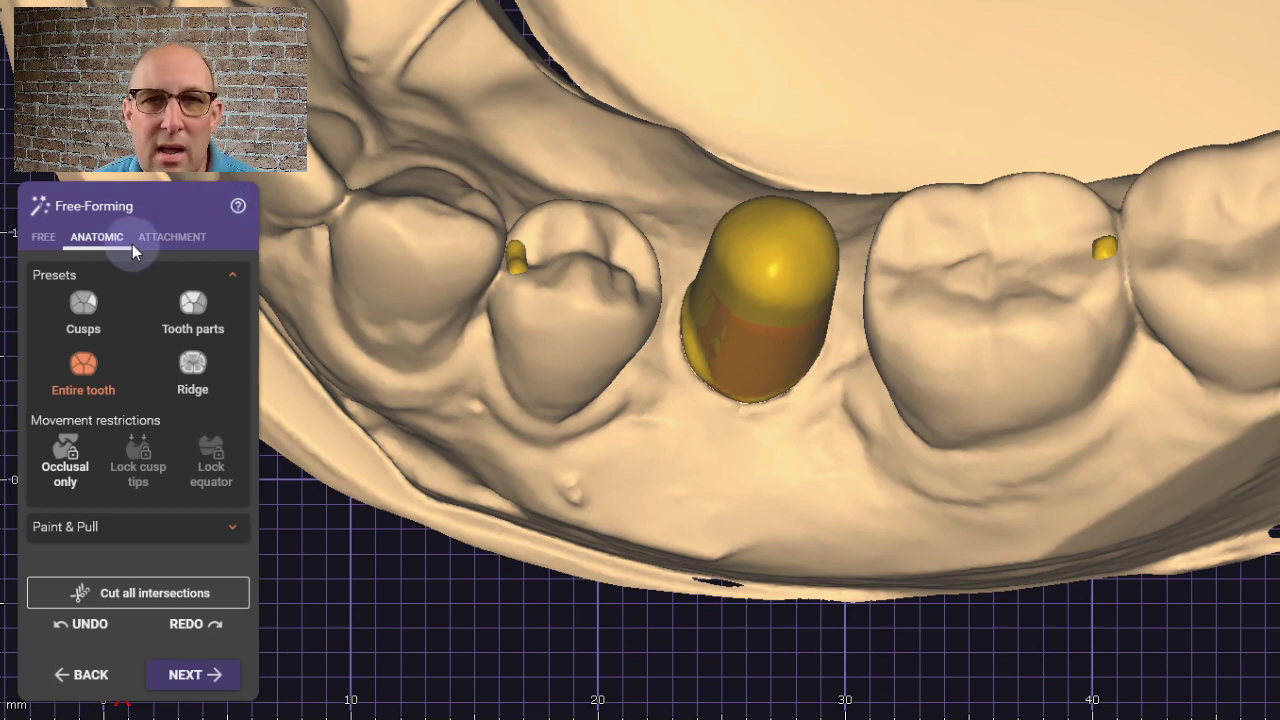
# Add an 'Attachment along spline' bar with the Simple profile, anchored at the green marker.
pyautogui.click(133, 242)
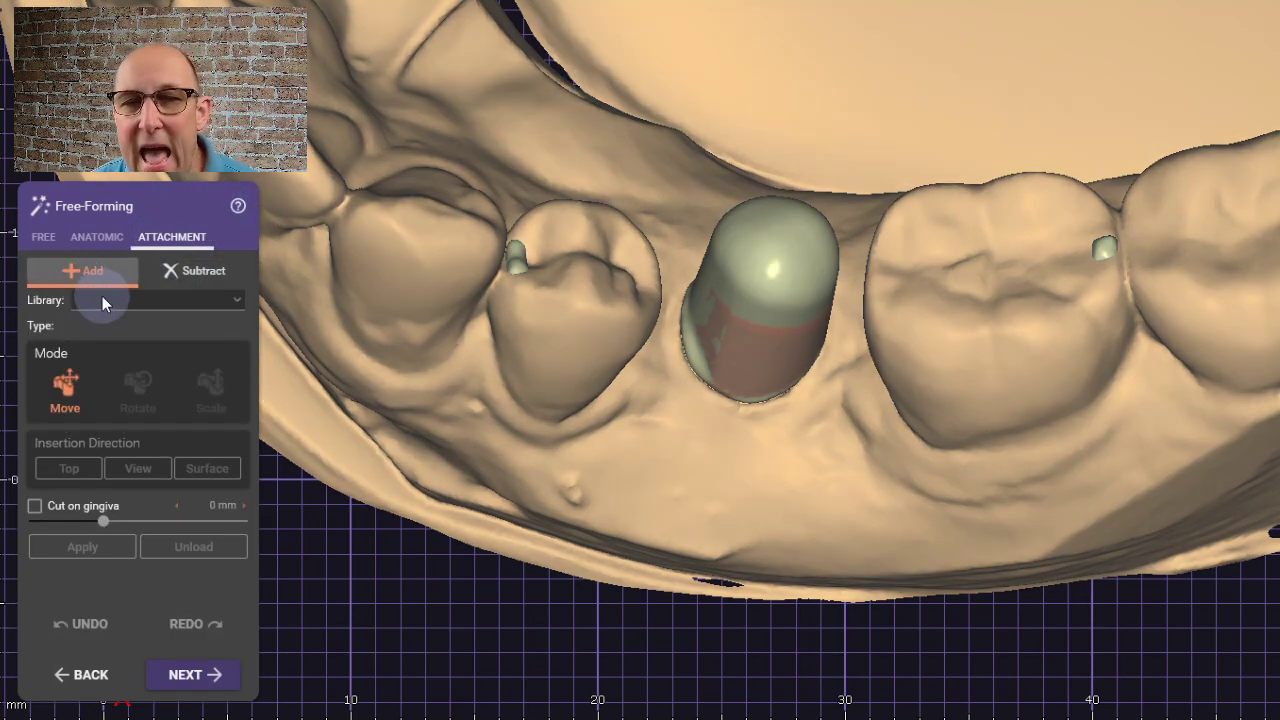
pyautogui.click(102, 299)
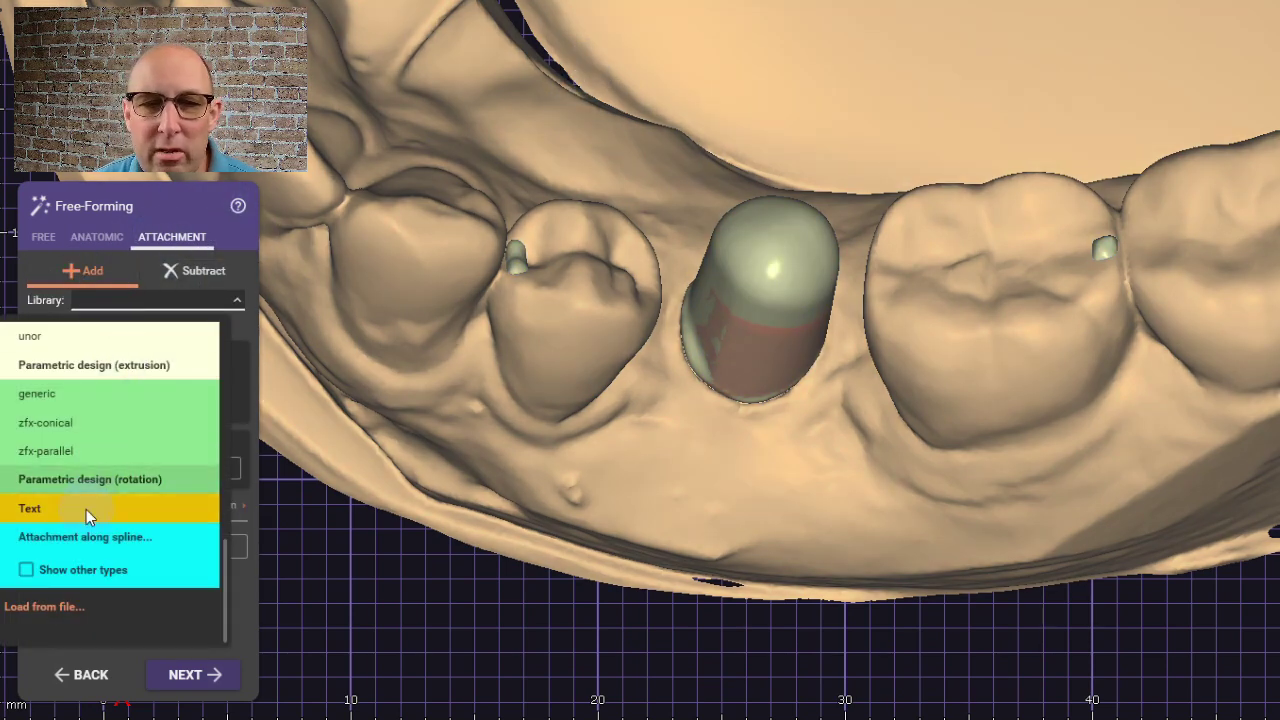
pyautogui.click(82, 540)
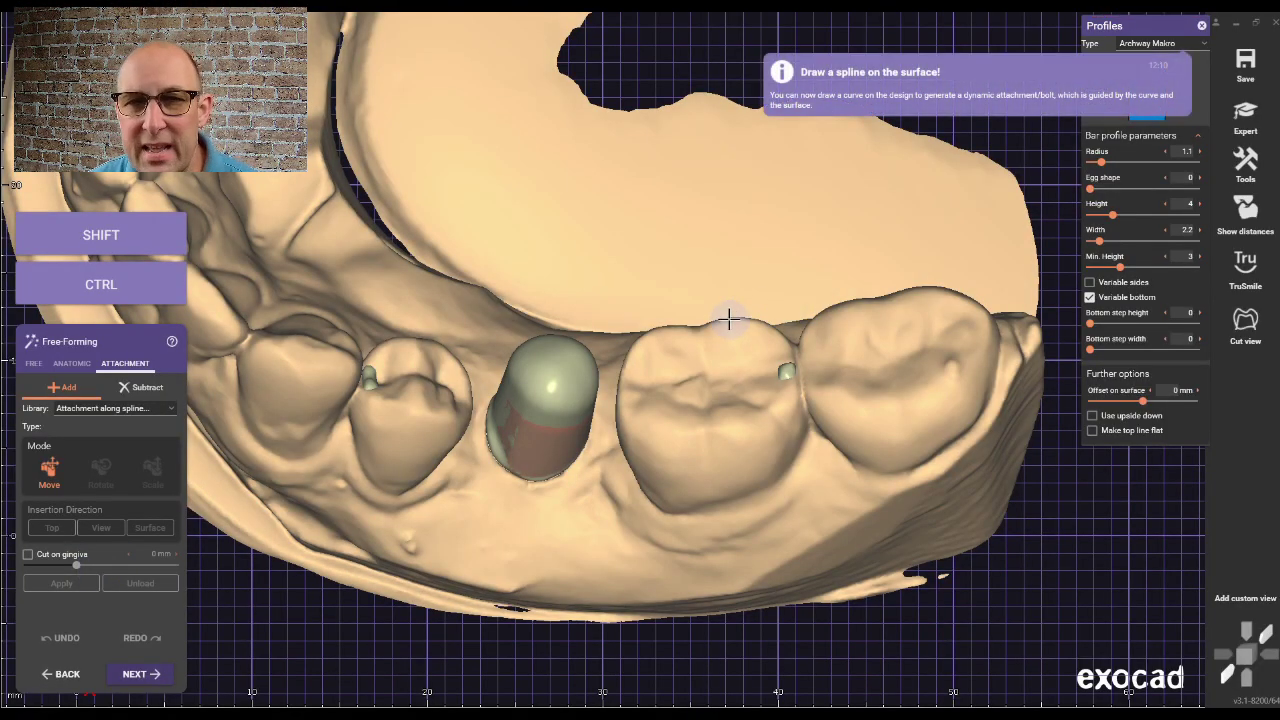
pyautogui.moveTo(731, 317); pyautogui.dragTo(726, 323, button='right')
pyautogui.click(1160, 43)
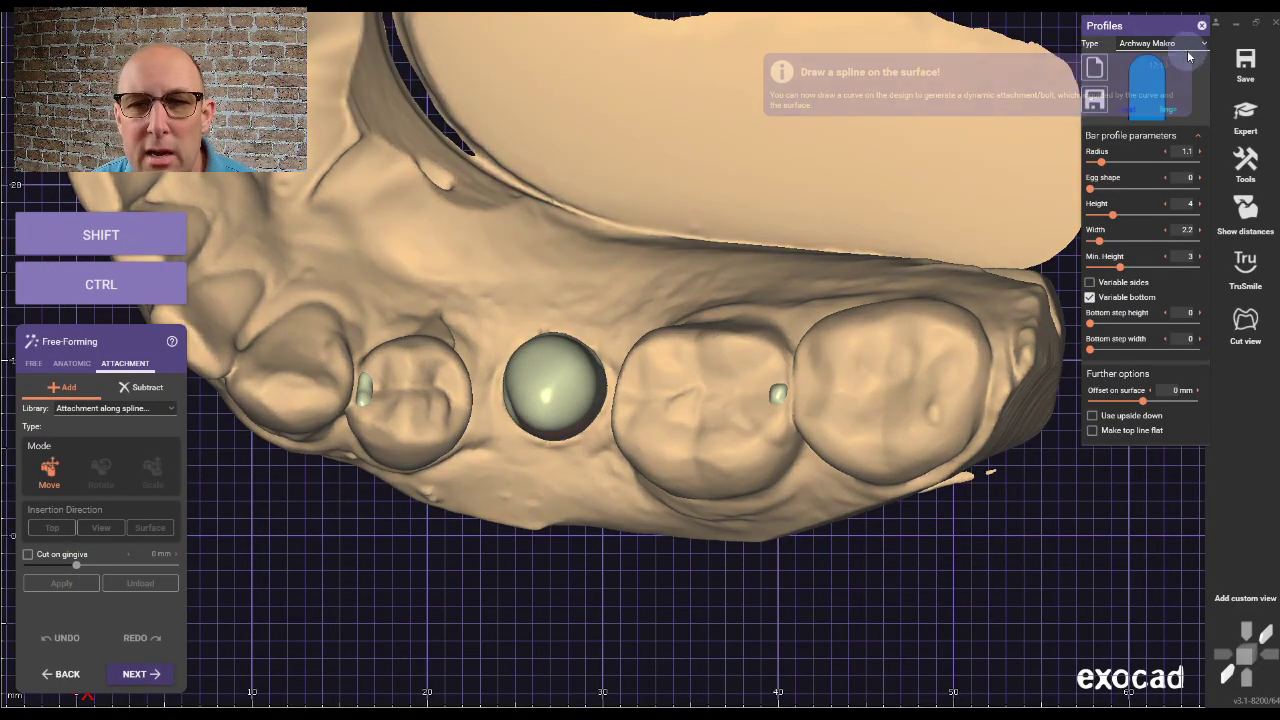
pyautogui.scroll(-5, 1100, 300)
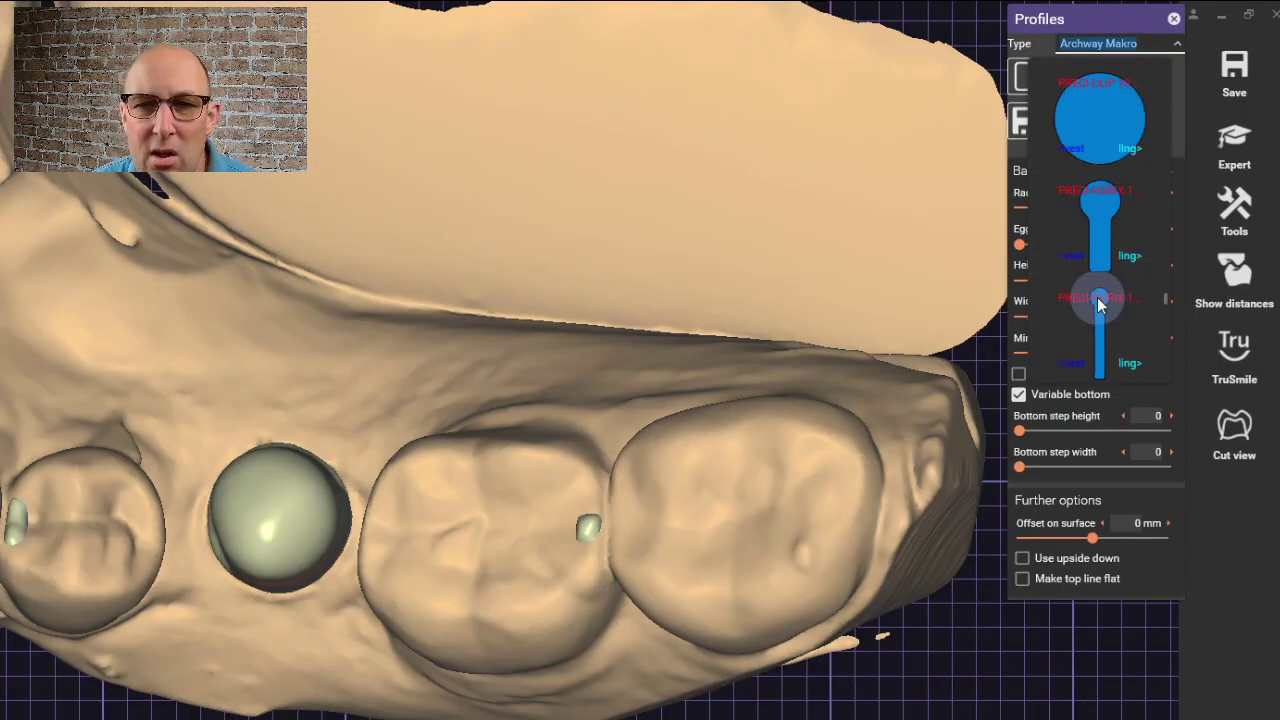
pyautogui.click(1104, 106)
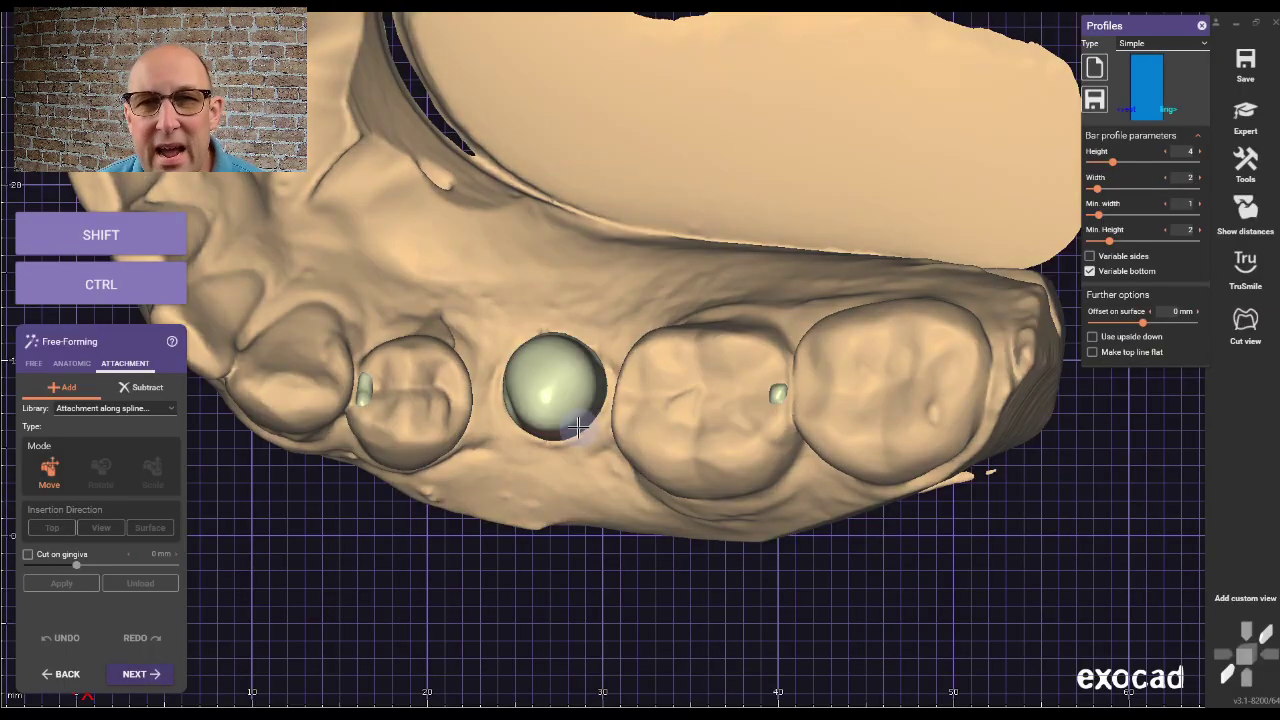
pyautogui.moveTo(578, 428); pyautogui.dragTo(330, 470, button='right')
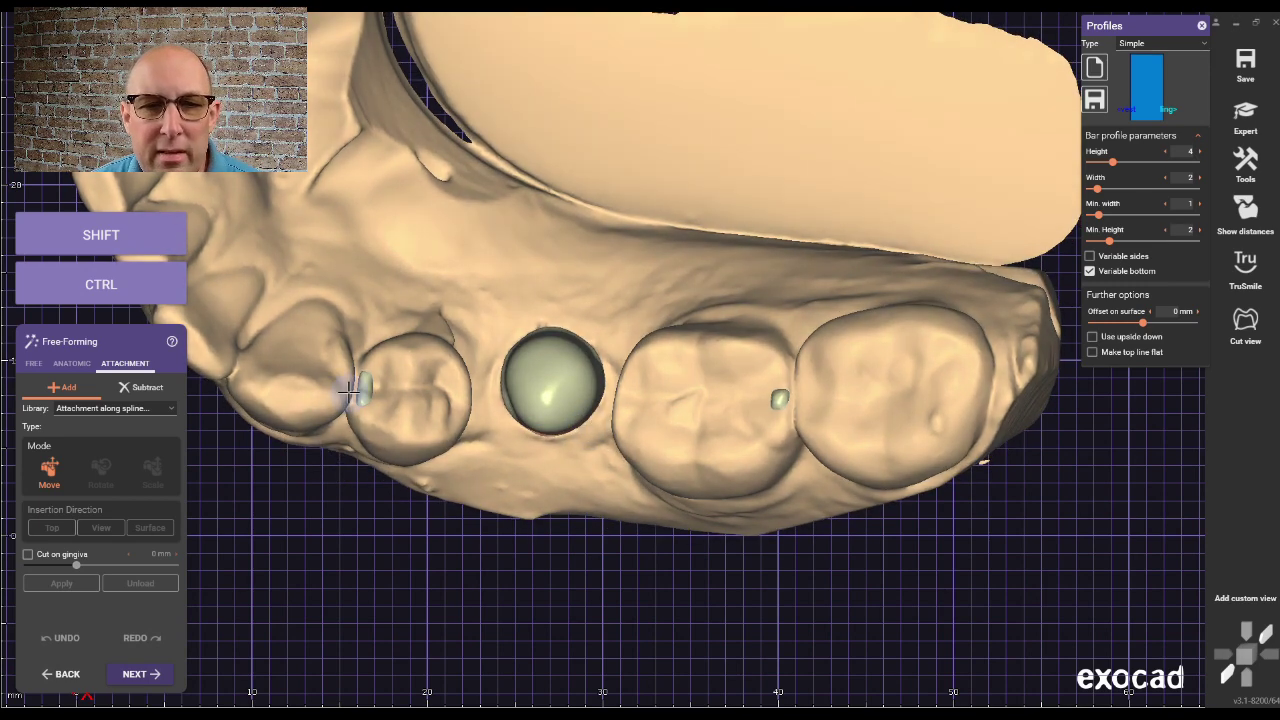
pyautogui.scroll(6, 360, 387)
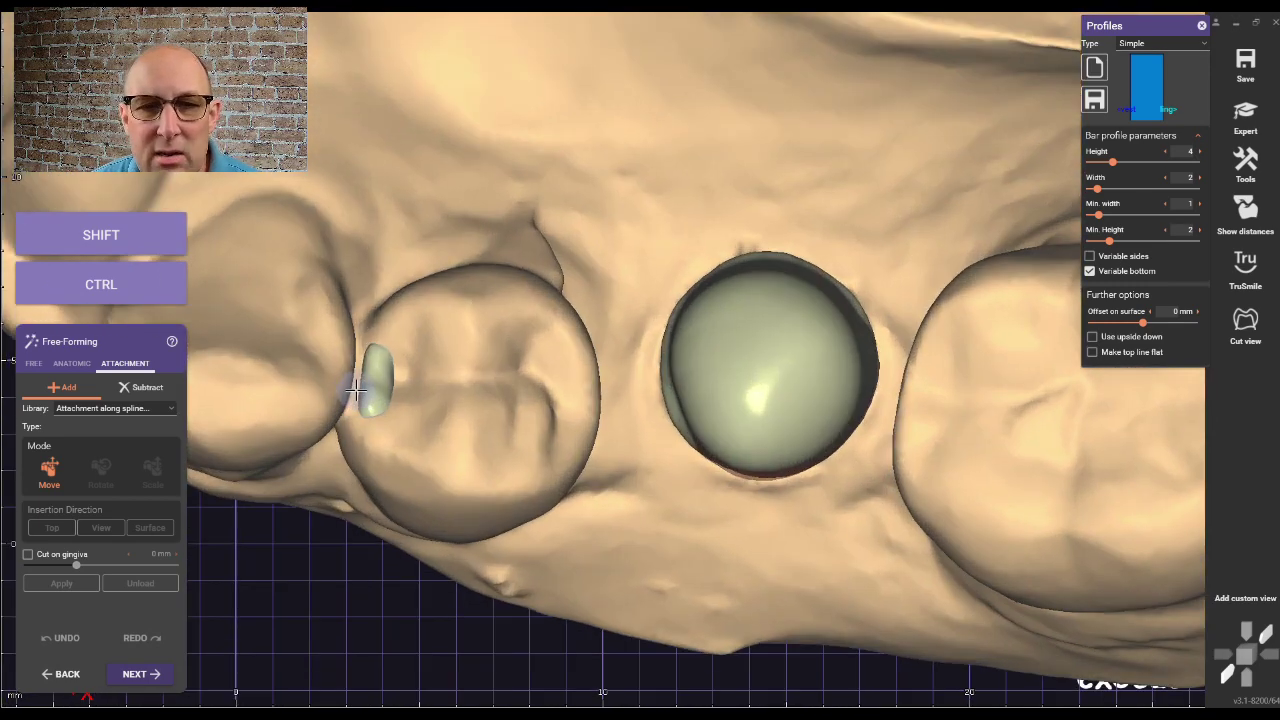
pyautogui.scroll(-10, 580, 403)
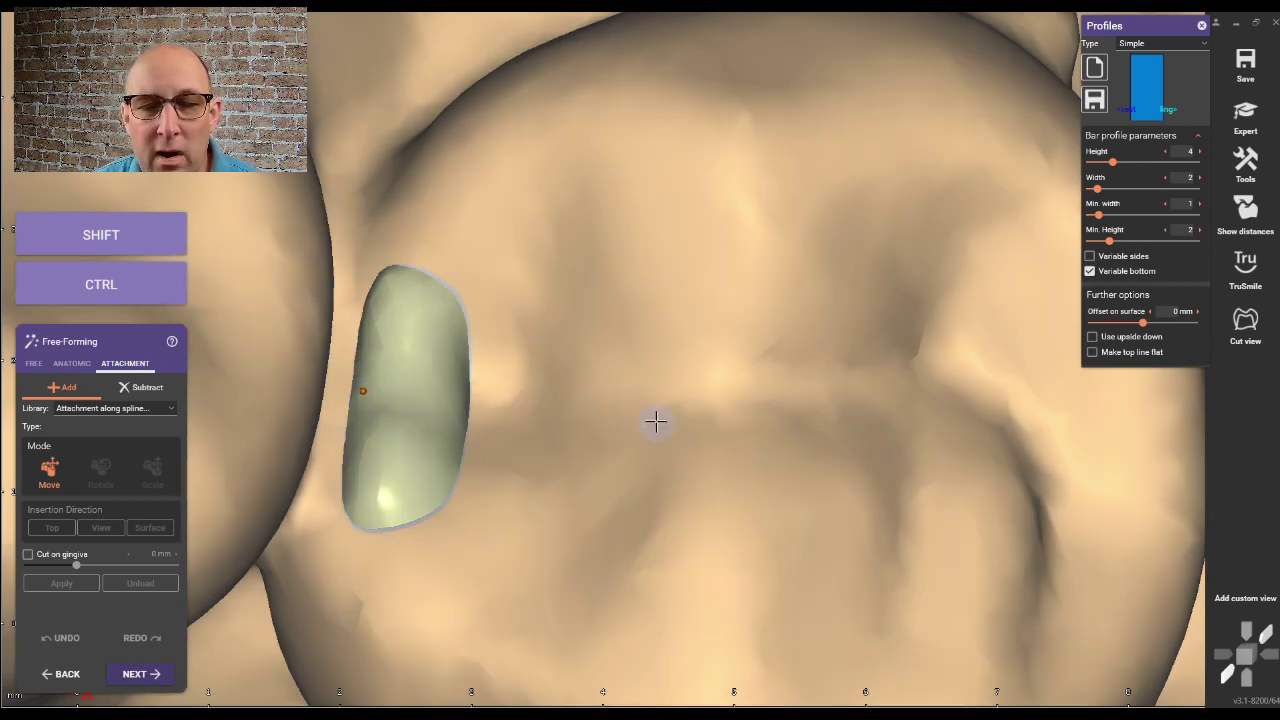
pyautogui.scroll(10, 850, 408)
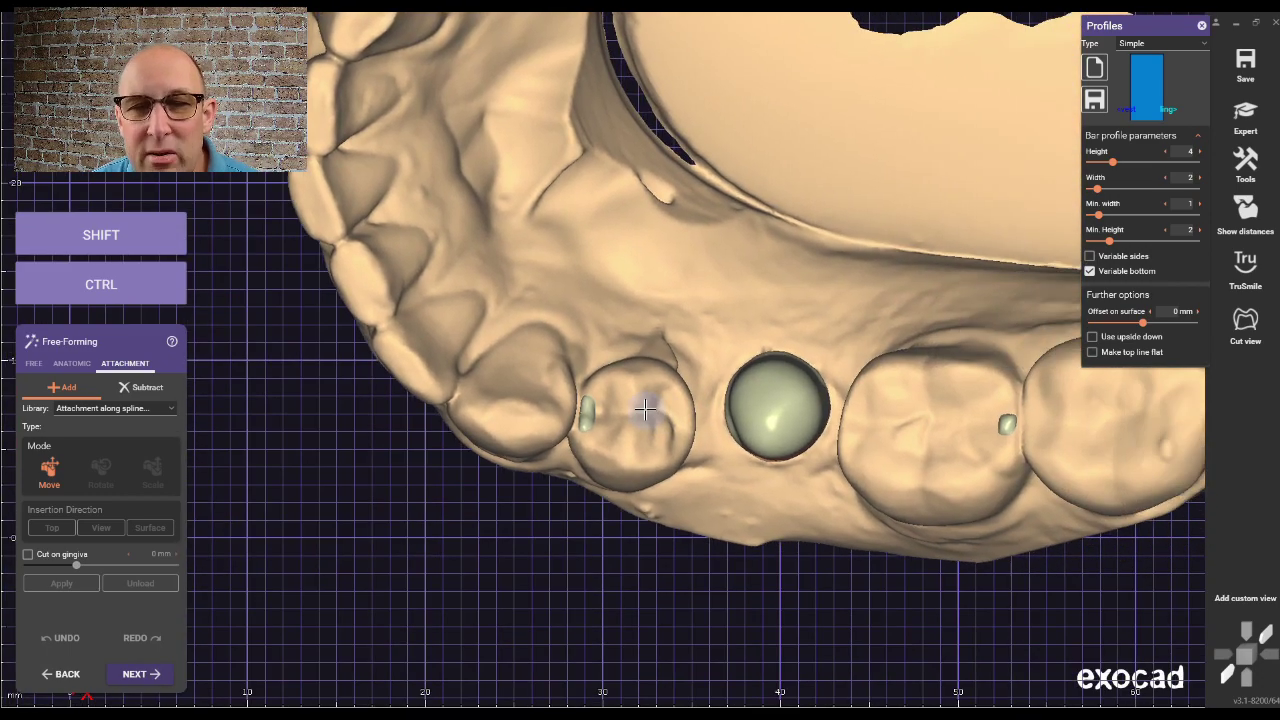
pyautogui.scroll(3, 860, 405)
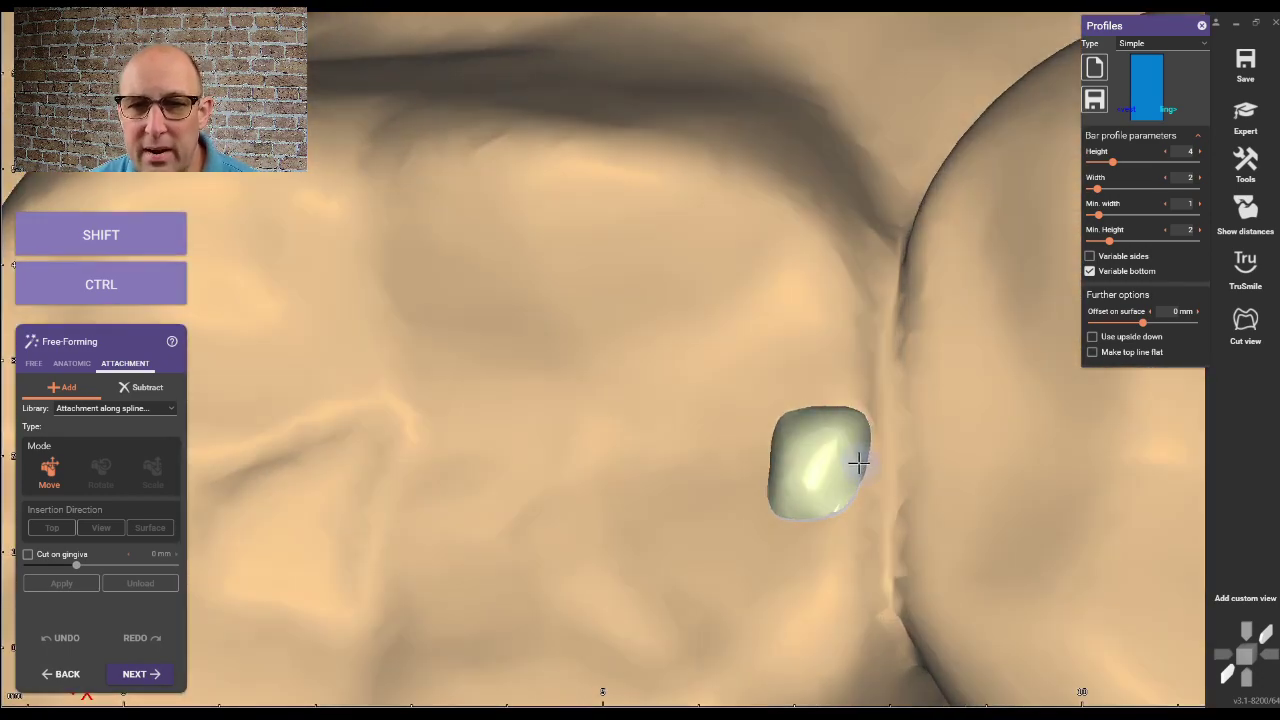
pyautogui.click(862, 456)
# Set the bar's insertion direction, widen it into a plate, bend its path, and offset it about 0.65 mm.
pyautogui.scroll(-6, 390, 445)
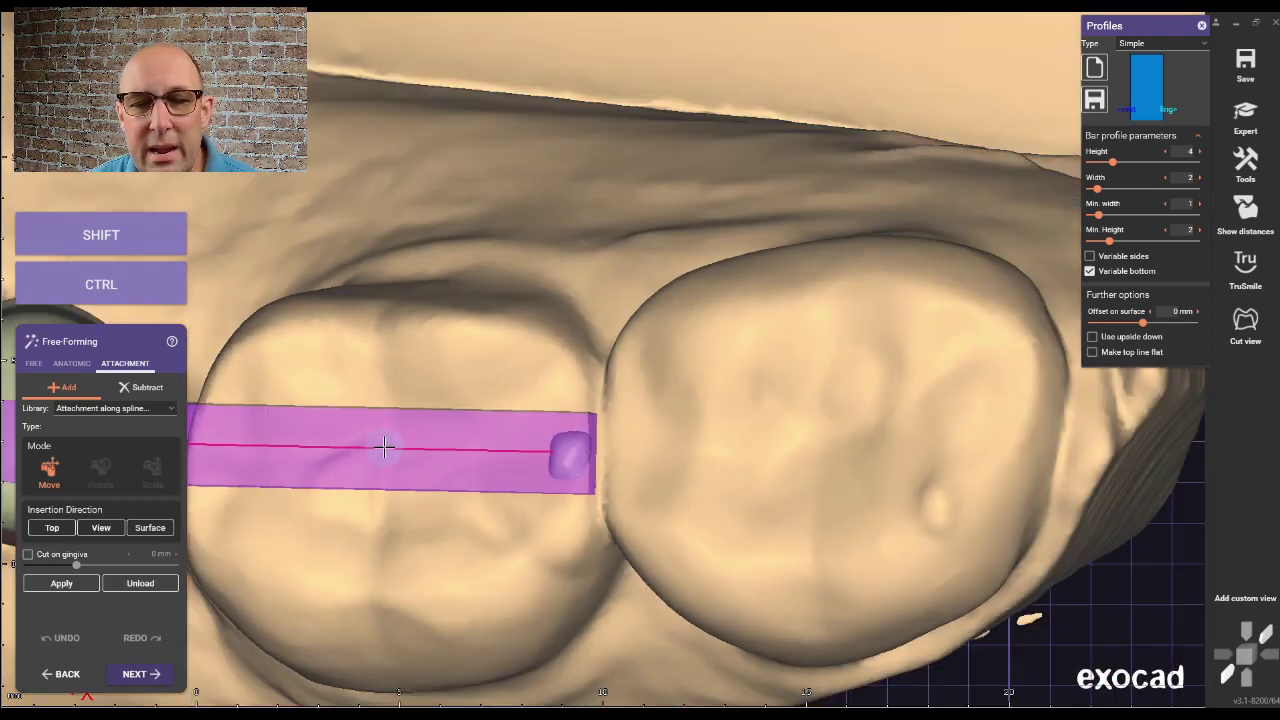
pyautogui.moveTo(356, 403); pyautogui.dragTo(724, 325, button='right')
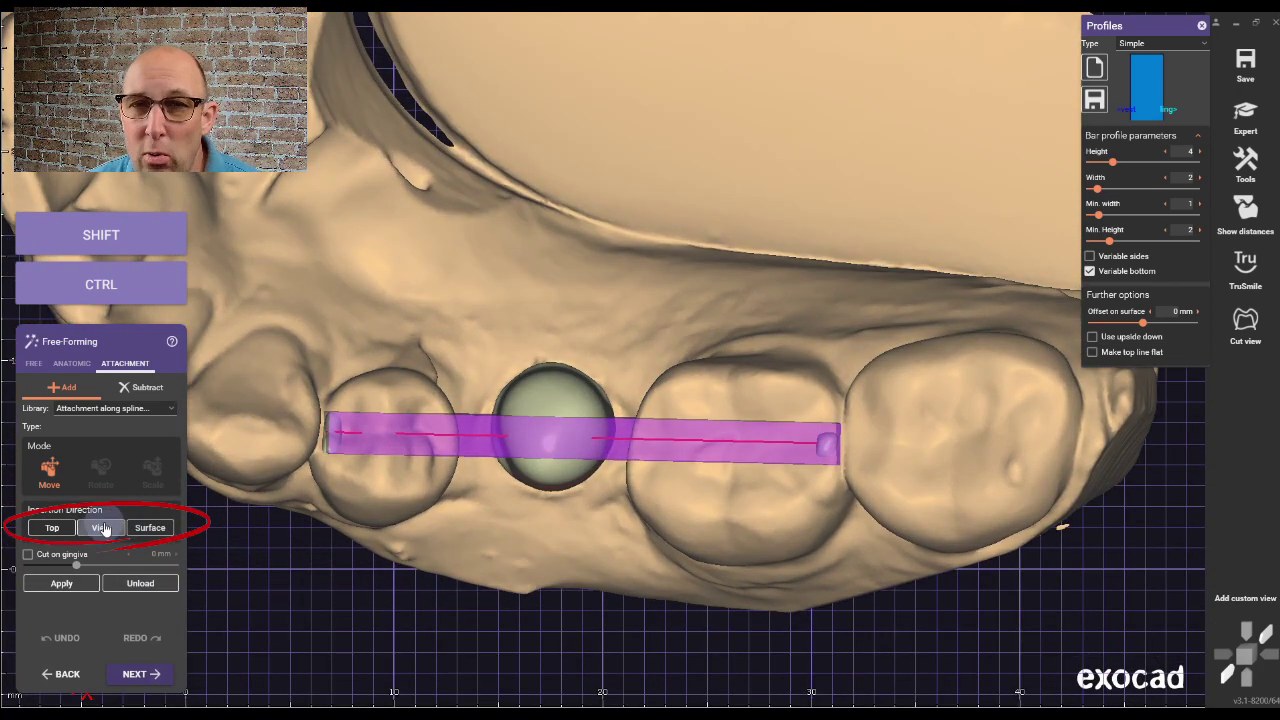
pyautogui.click(102, 528)
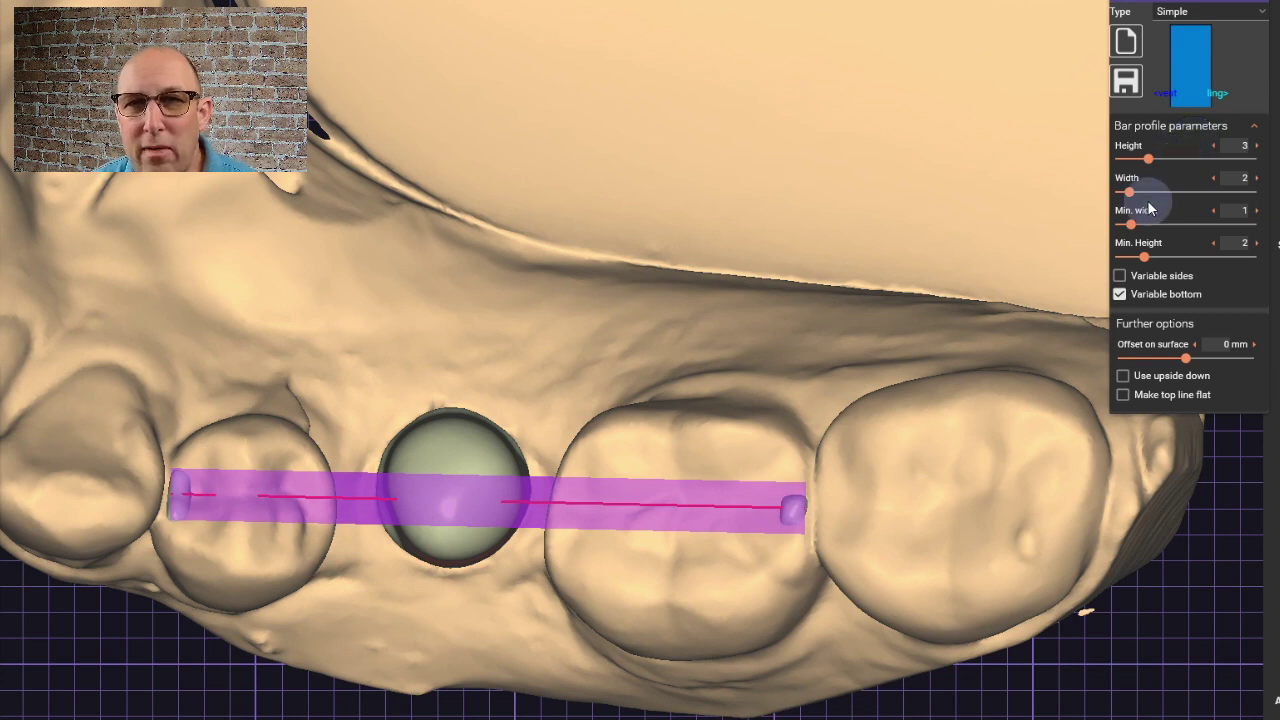
pyautogui.moveTo(1131, 193); pyautogui.dragTo(1201, 204)
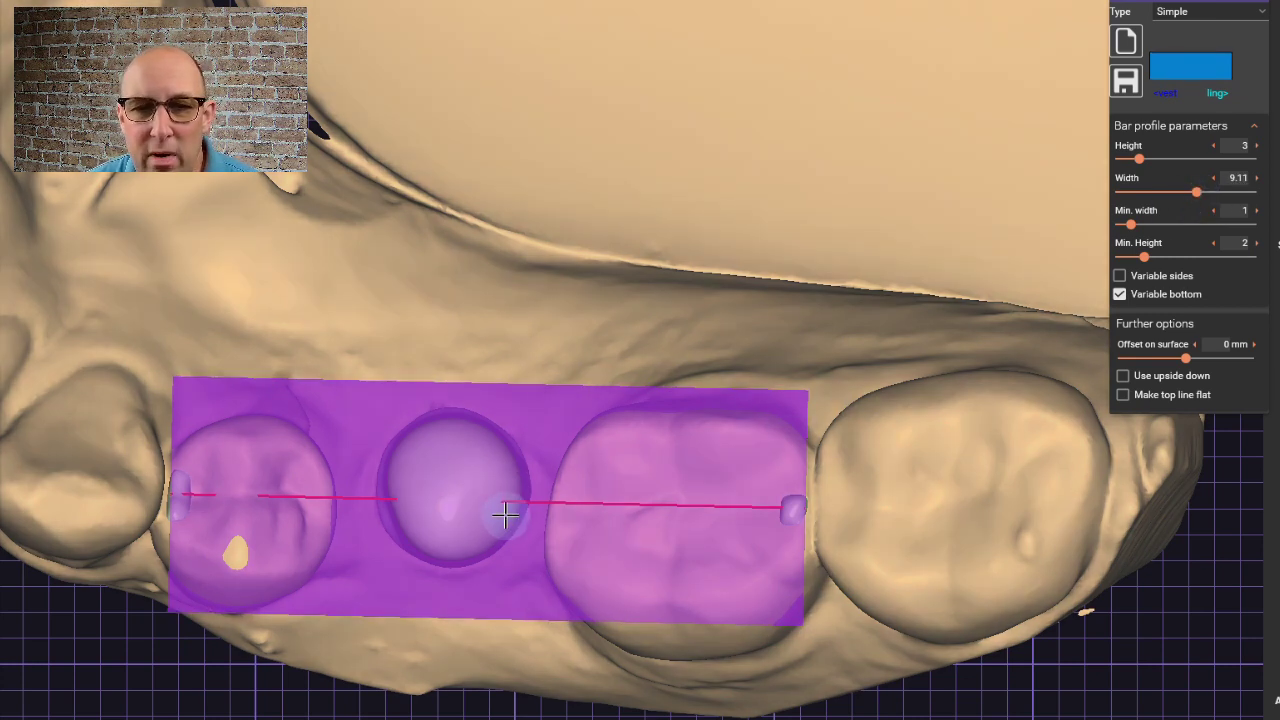
pyautogui.moveTo(503, 500); pyautogui.dragTo(513, 518)
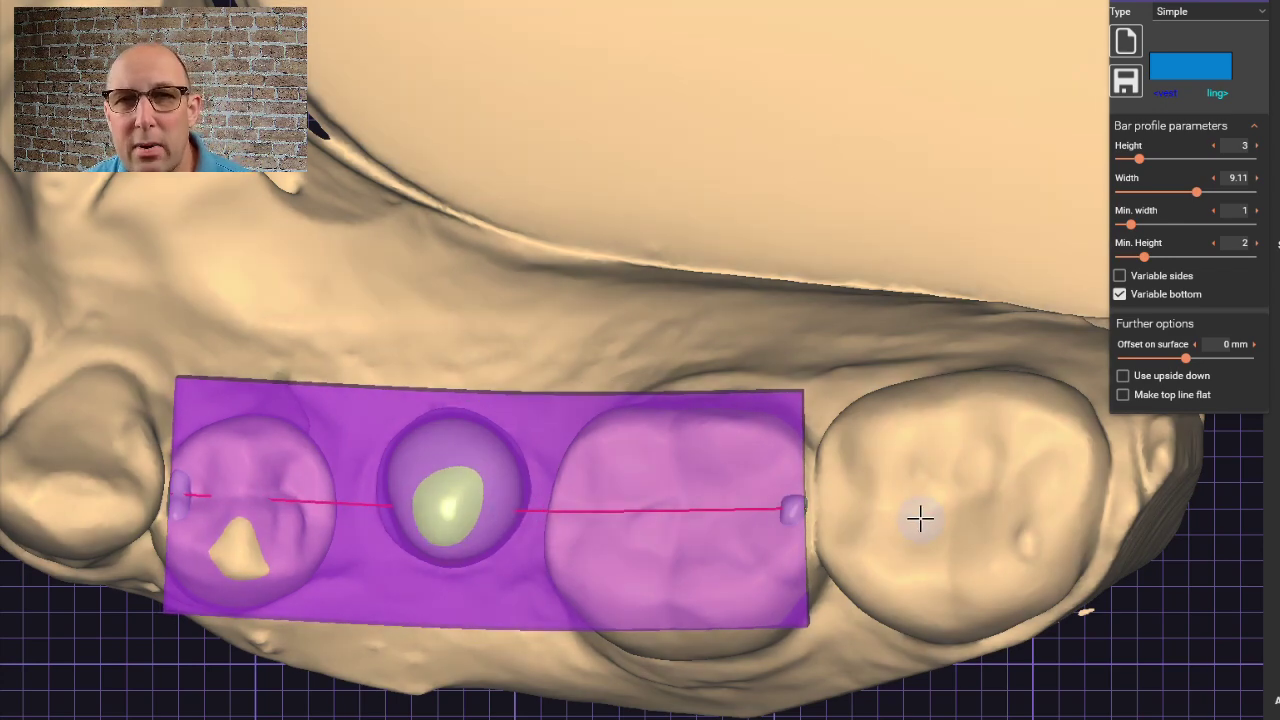
pyautogui.moveTo(920, 517); pyautogui.dragTo(377, 542, button='right')
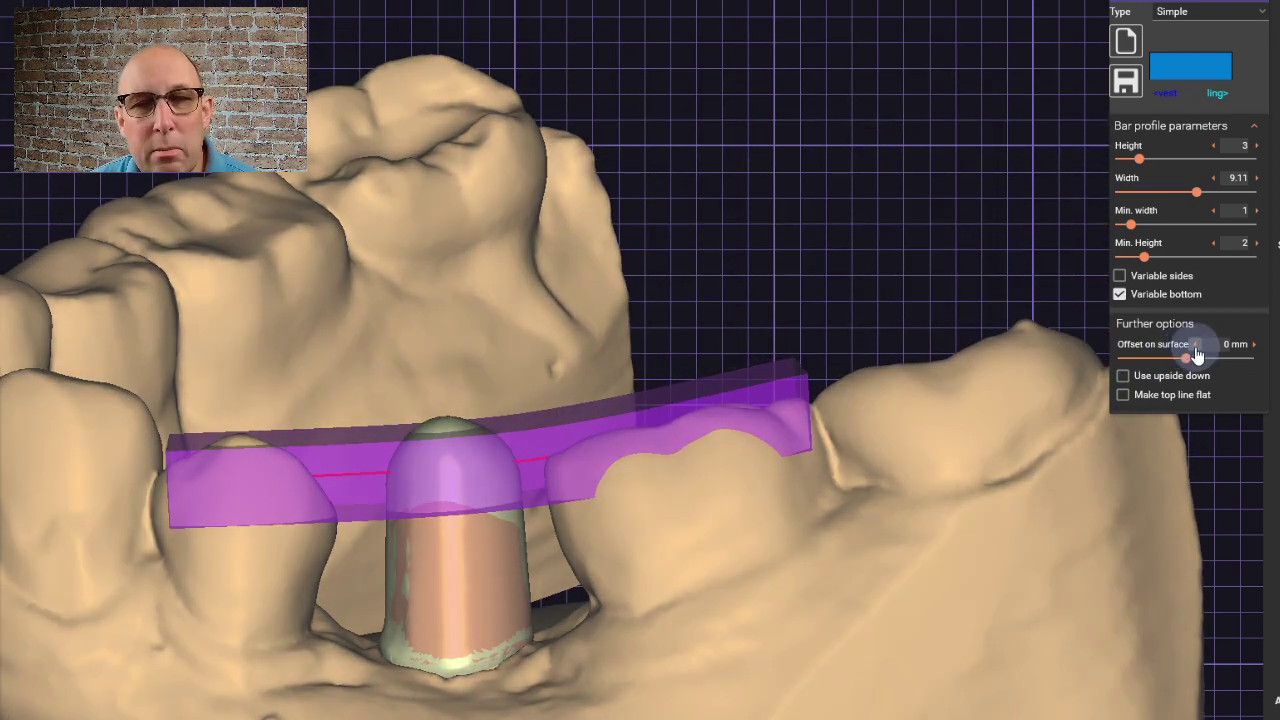
pyautogui.moveTo(1187, 361); pyautogui.dragTo(1193, 363)
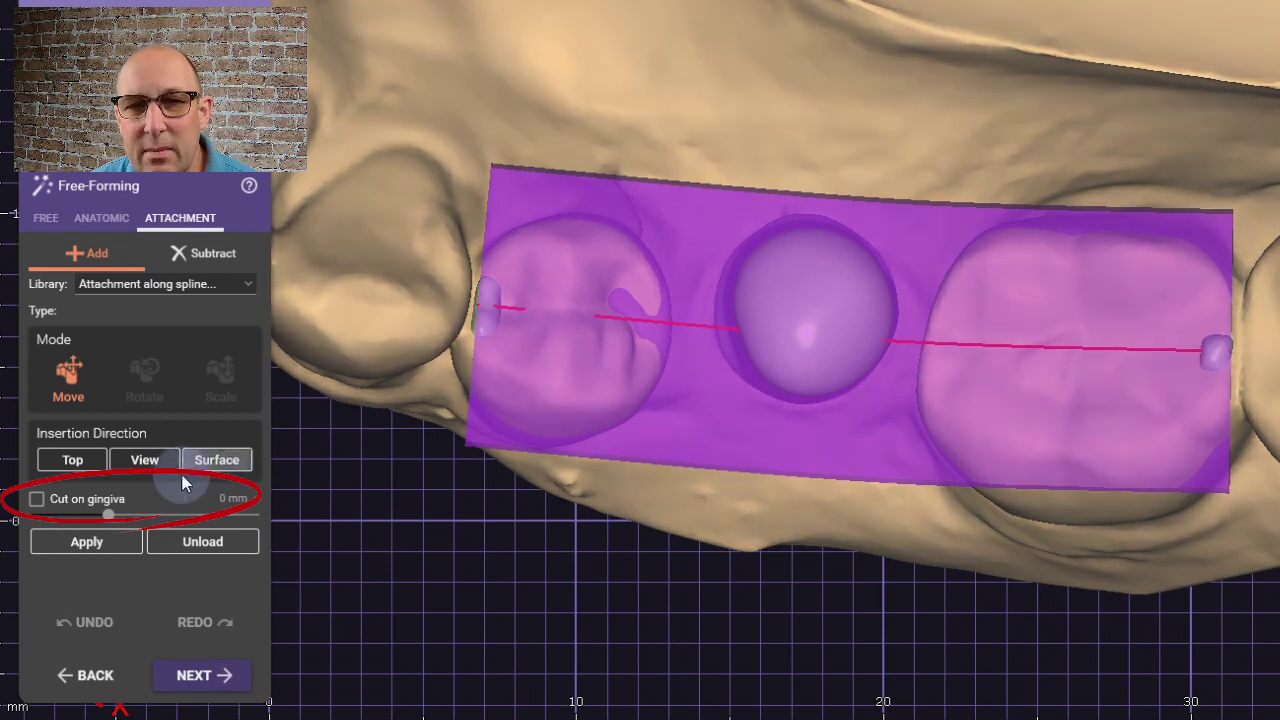
# Enable Cut on gingiva, set height 4.44 and surface offset 0.52 mm, and apply the bar.
pyautogui.click(37, 499)
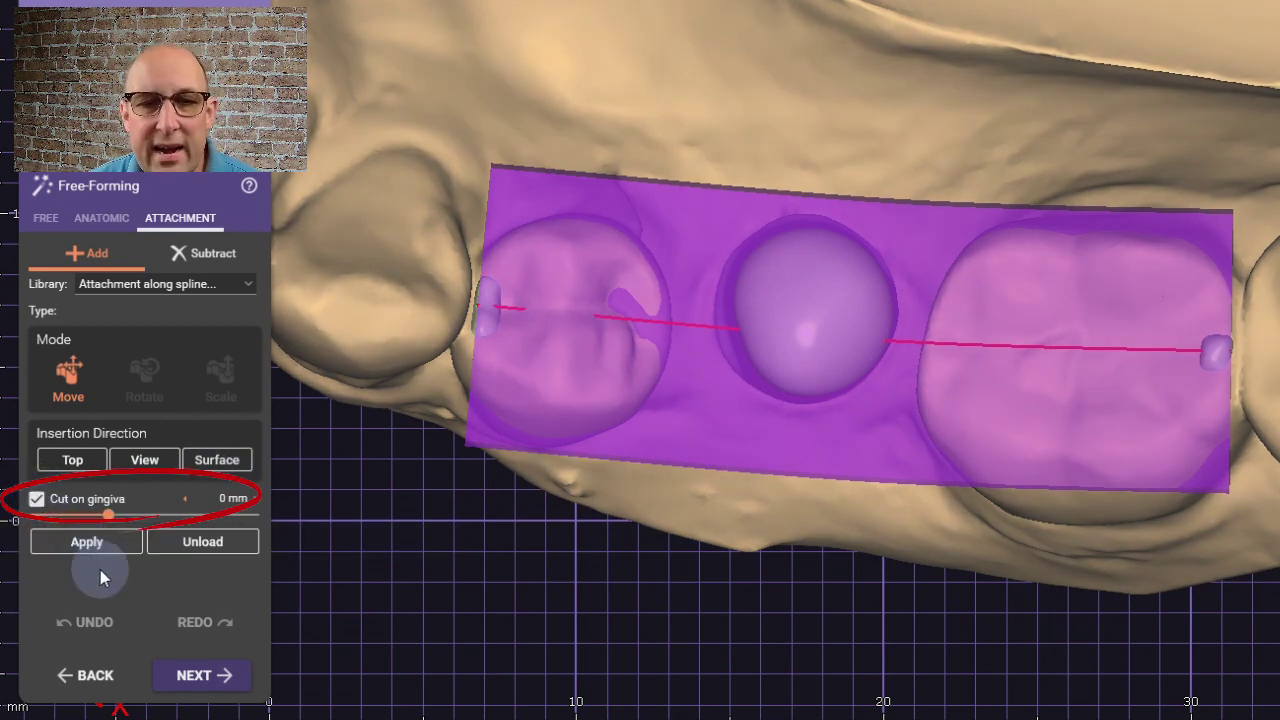
pyautogui.click(86, 541)
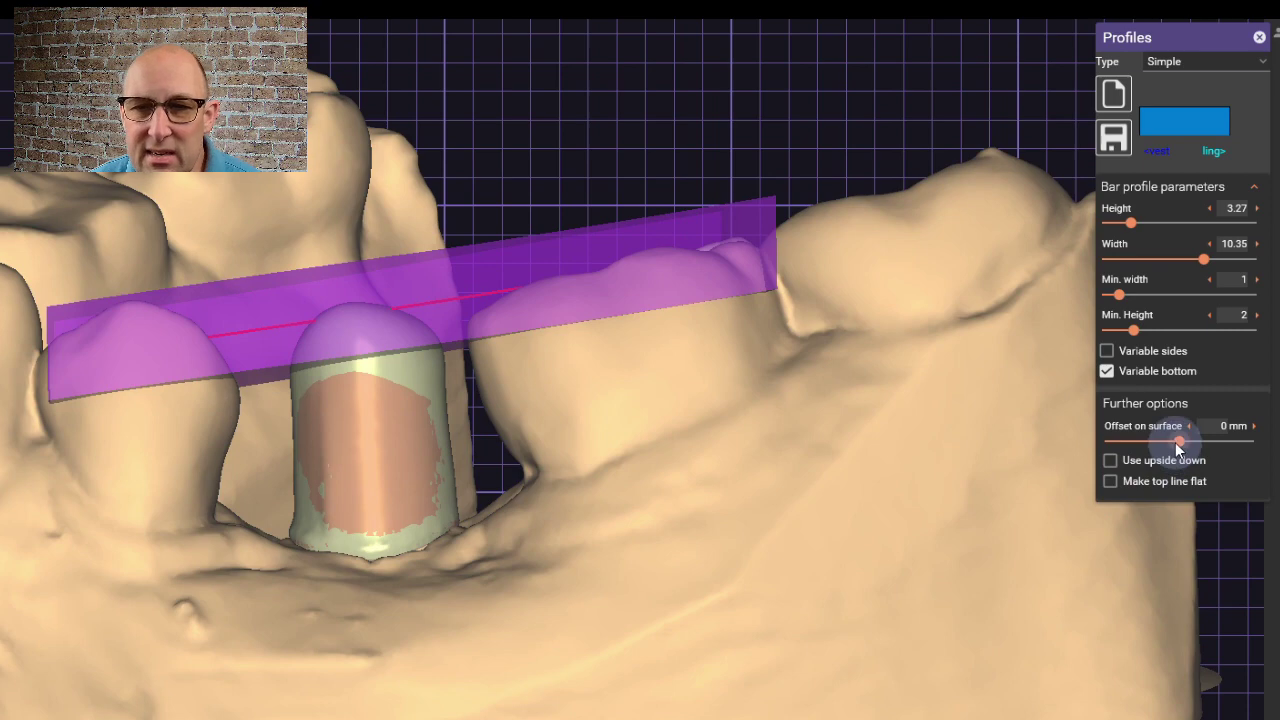
pyautogui.moveTo(1175, 442); pyautogui.dragTo(1178, 441)
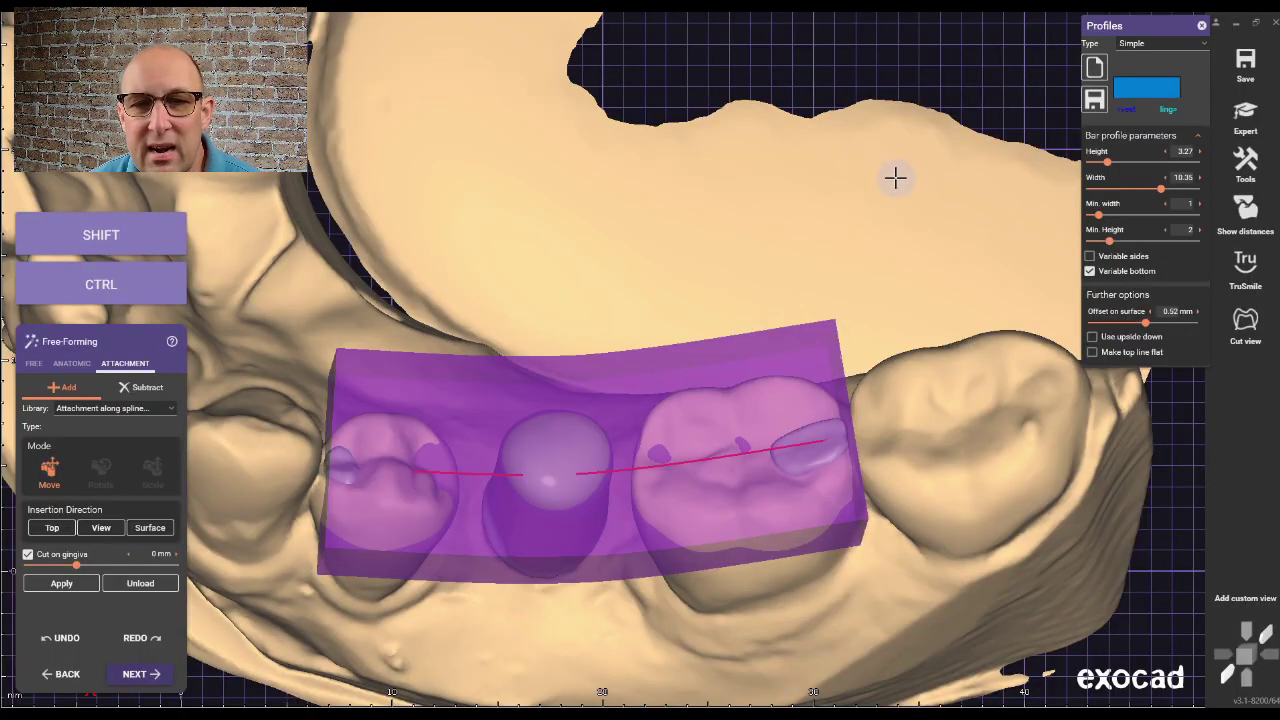
pyautogui.moveTo(850, 243); pyautogui.dragTo(952, 206, button='right')
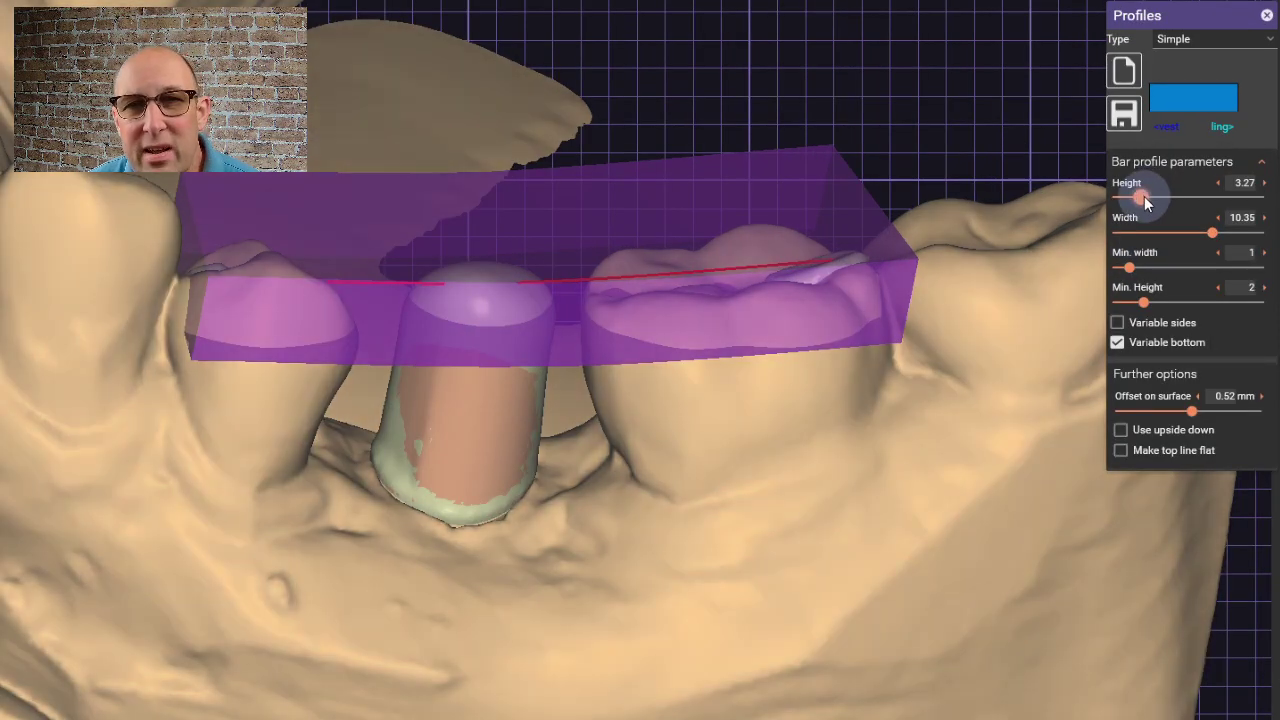
pyautogui.moveTo(1144, 196); pyautogui.dragTo(1163, 195)
pyautogui.moveTo(886, 371); pyautogui.dragTo(865, 398, button='right')
pyautogui.moveTo(902, 312); pyautogui.dragTo(902, 312, button='right')
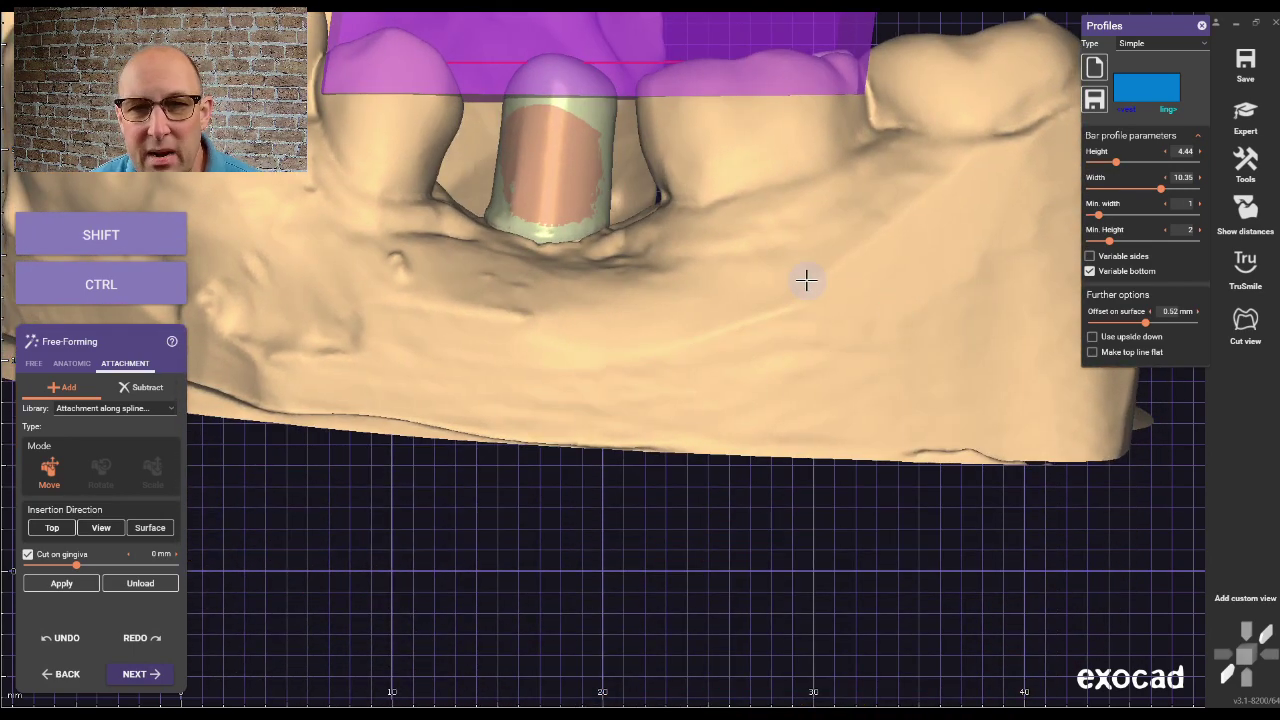
pyautogui.moveTo(808, 279); pyautogui.dragTo(780, 426, button='middle')
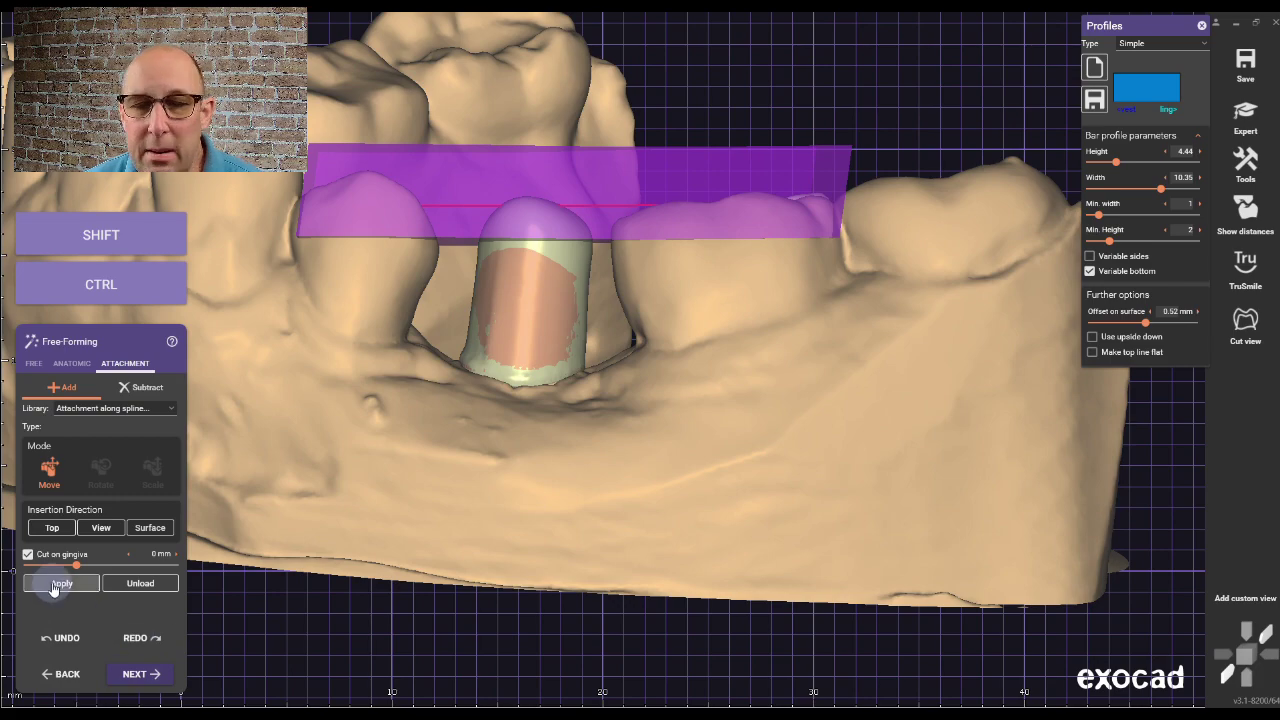
pyautogui.click(55, 588)
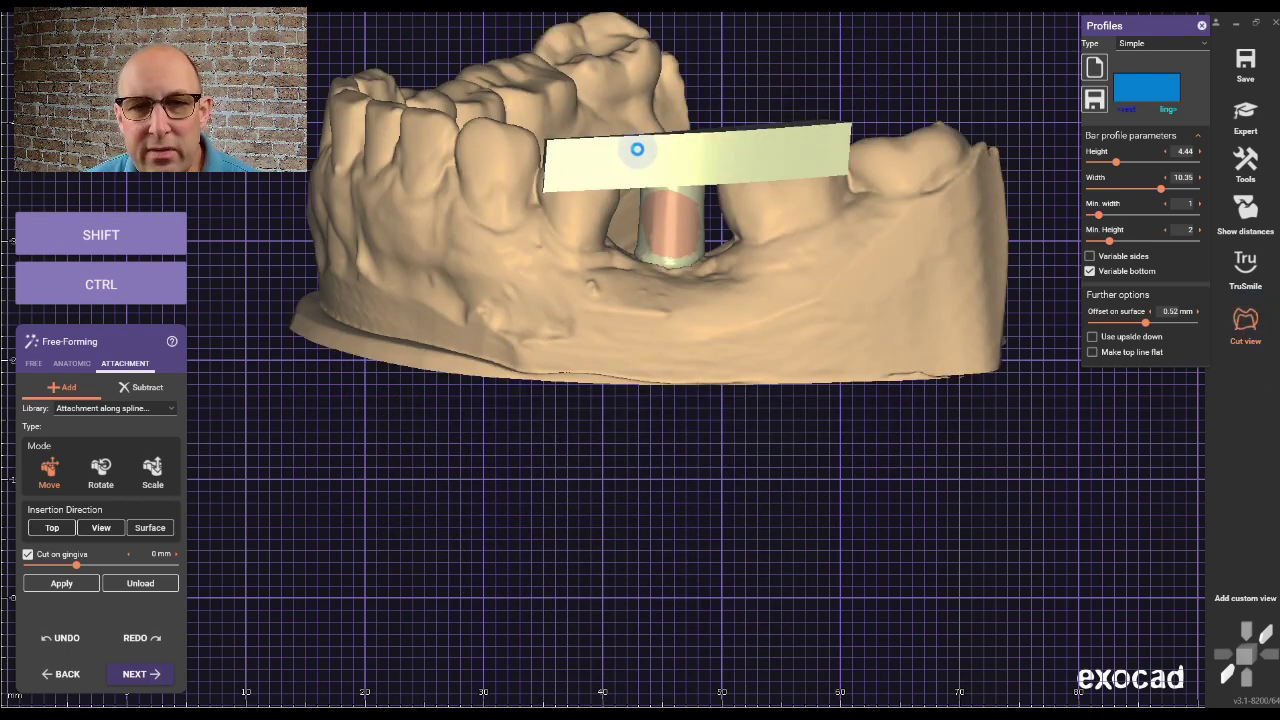
# Cut a cross-section through the bar and measure its clearance in the cut window.
pyautogui.click(581, 160)
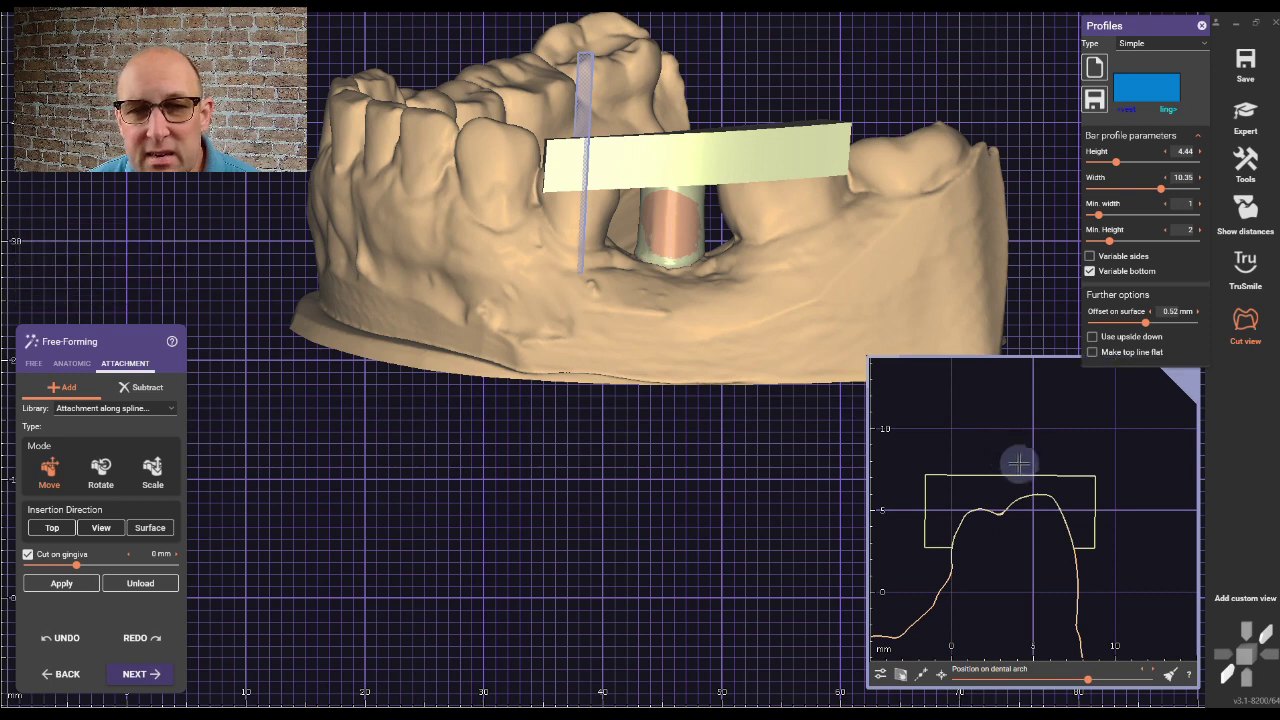
pyautogui.click(1043, 490)
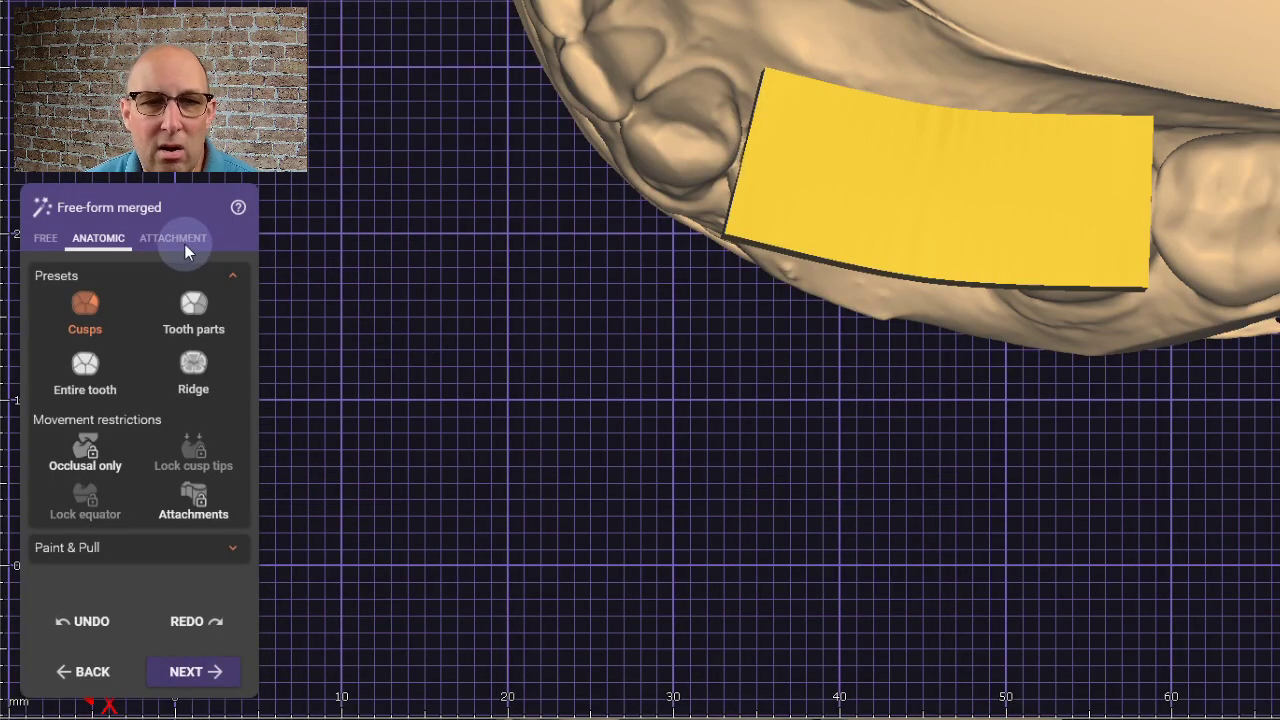
# Subtract Screwchannel.stl, loaded from file with Allow any changes, to cut a screw hole through the bar.
pyautogui.click(173, 238)
pyautogui.click(193, 270)
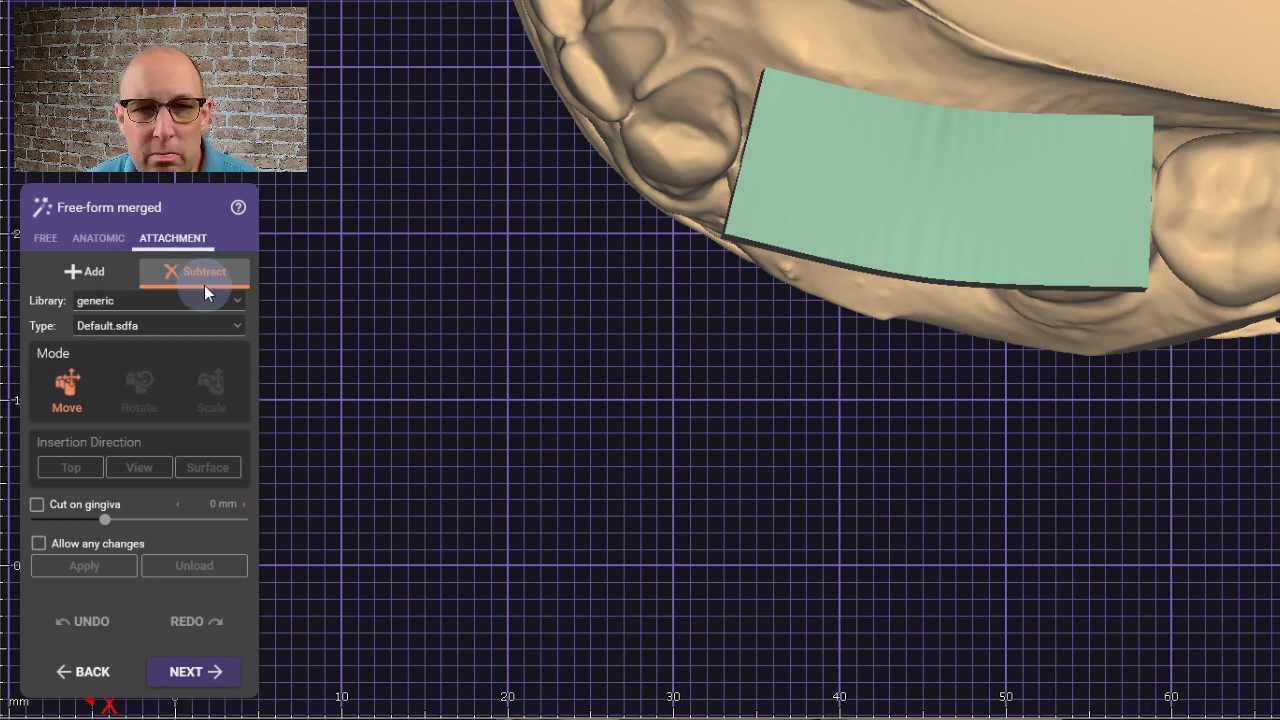
pyautogui.click(237, 301)
pyautogui.scroll(-4, 96, 594)
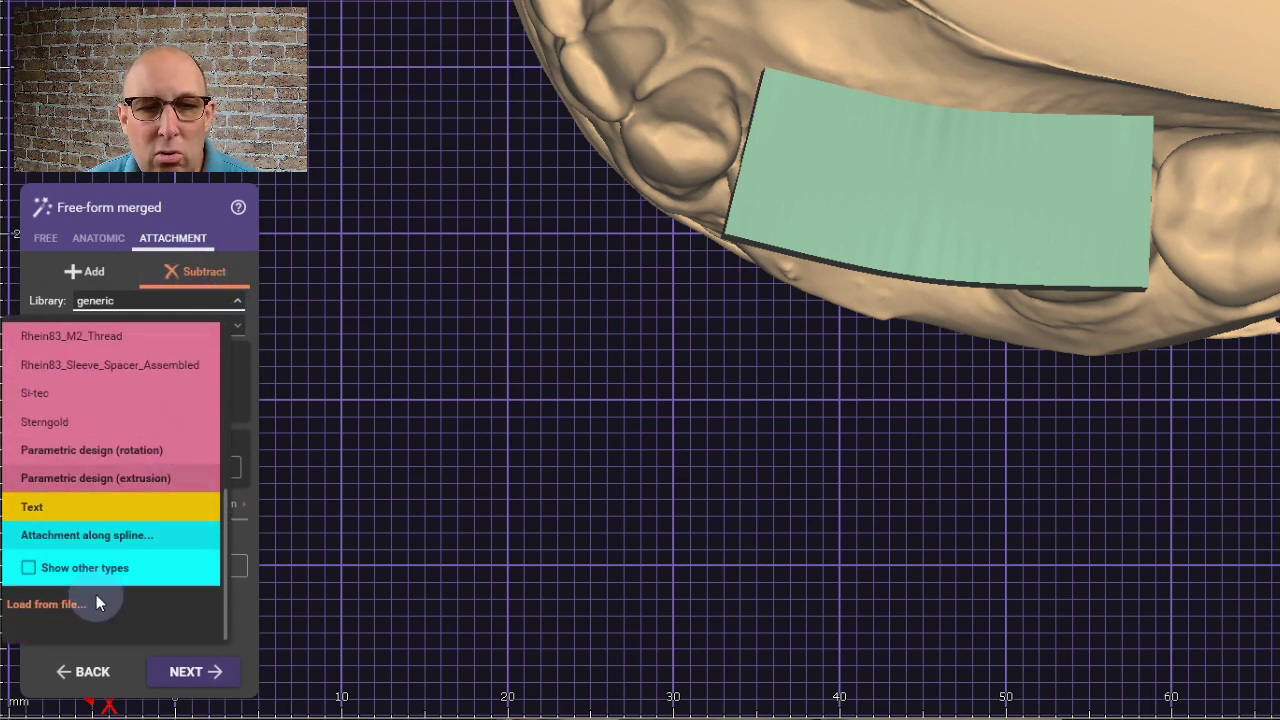
pyautogui.click(82, 605)
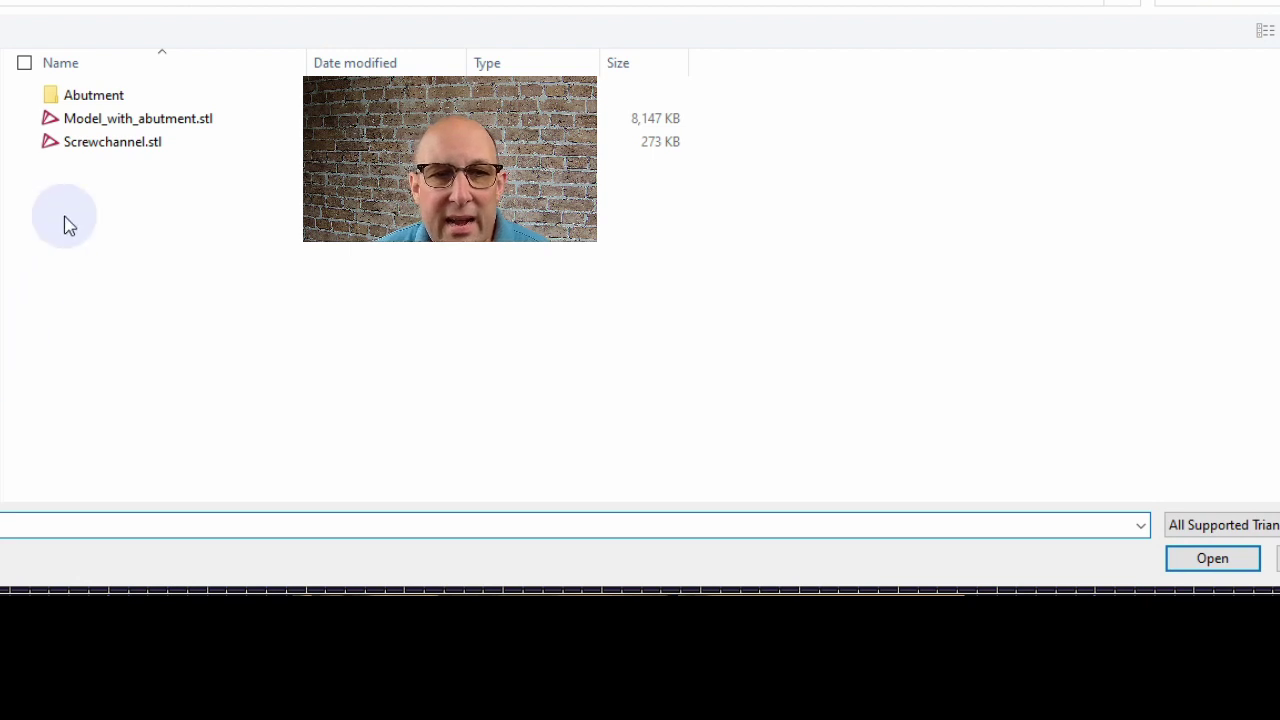
pyautogui.doubleClick(140, 146)
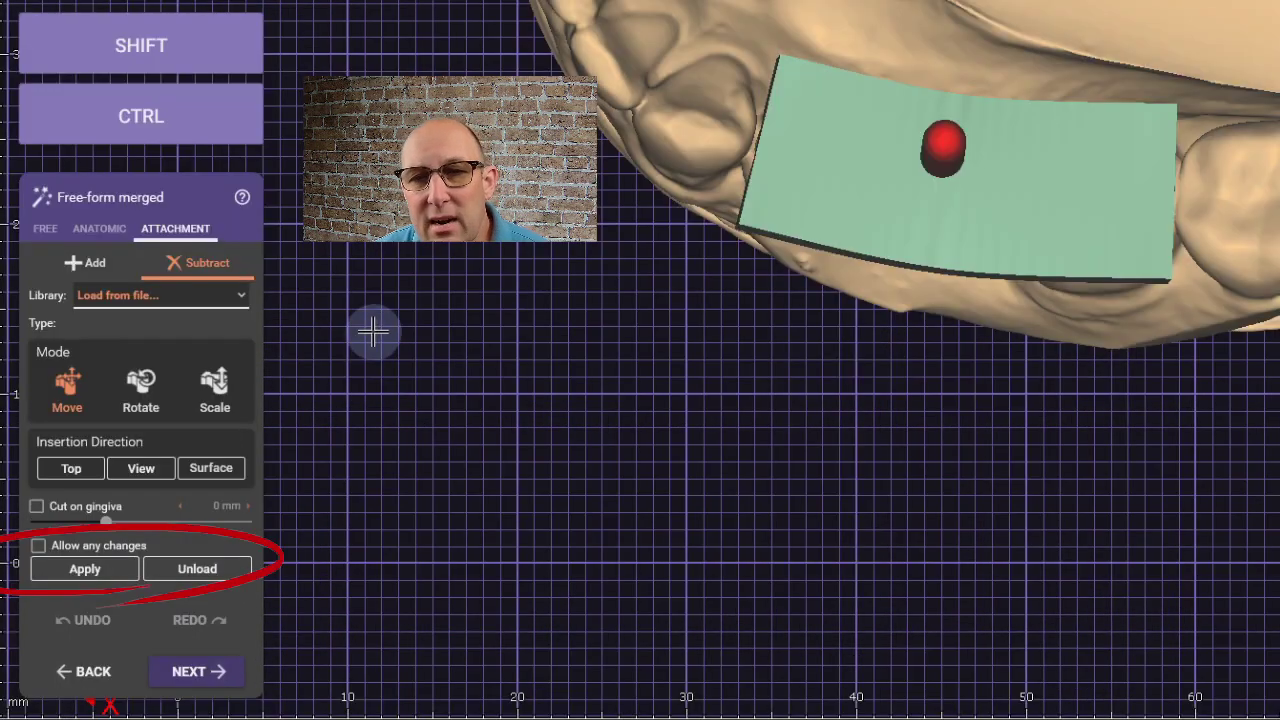
pyautogui.click(40, 547)
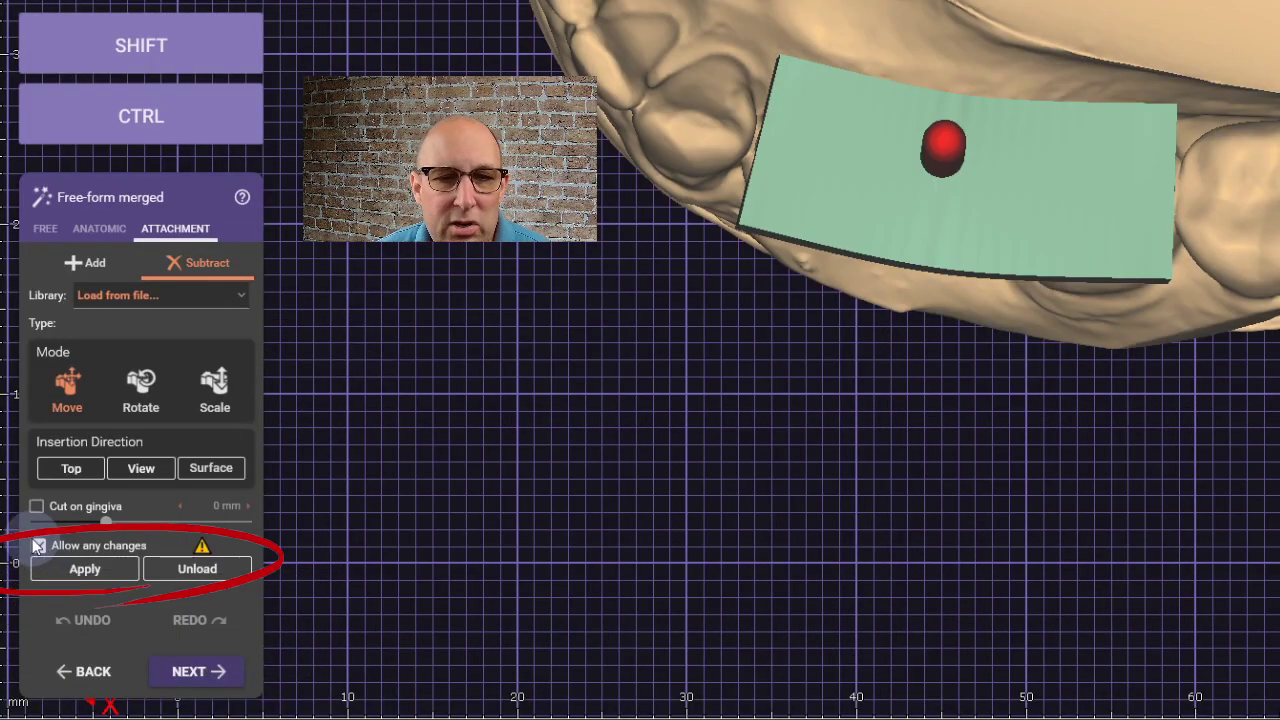
pyautogui.click(72, 567)
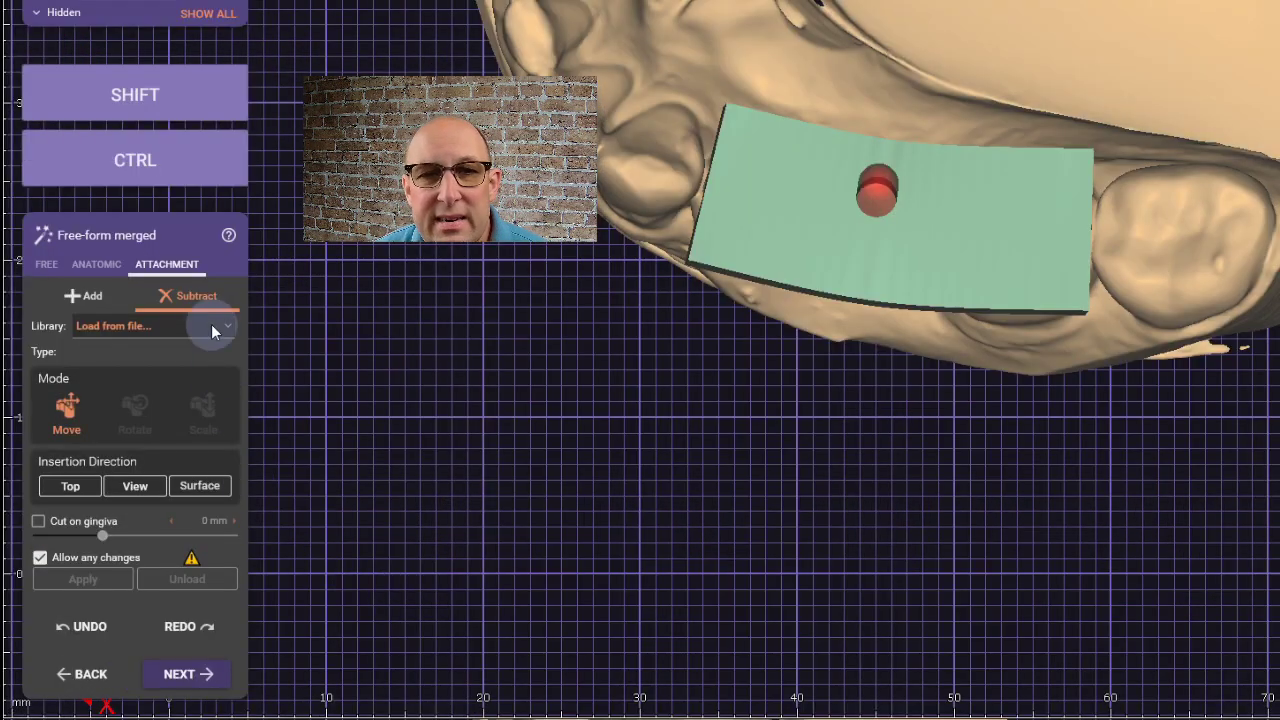
# Choose the Text attachment library at size 3 and place the JIG case-number label on the bar.
pyautogui.click(227, 328)
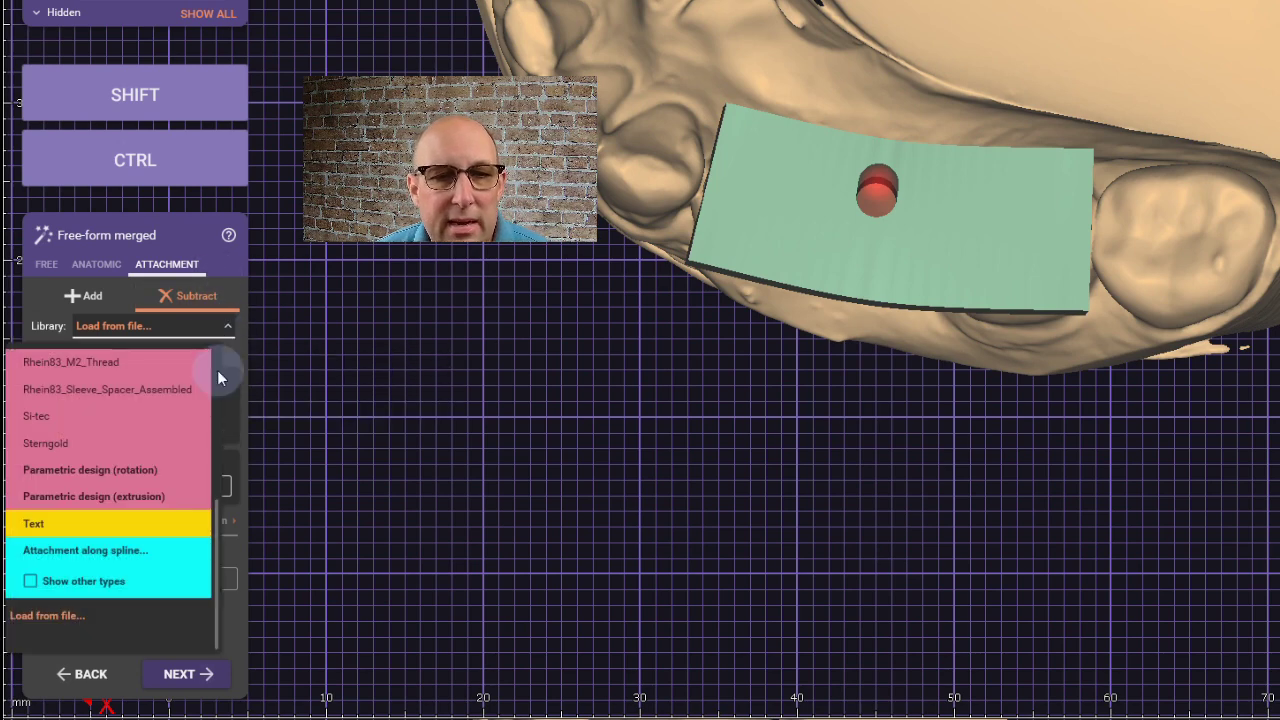
pyautogui.click(57, 524)
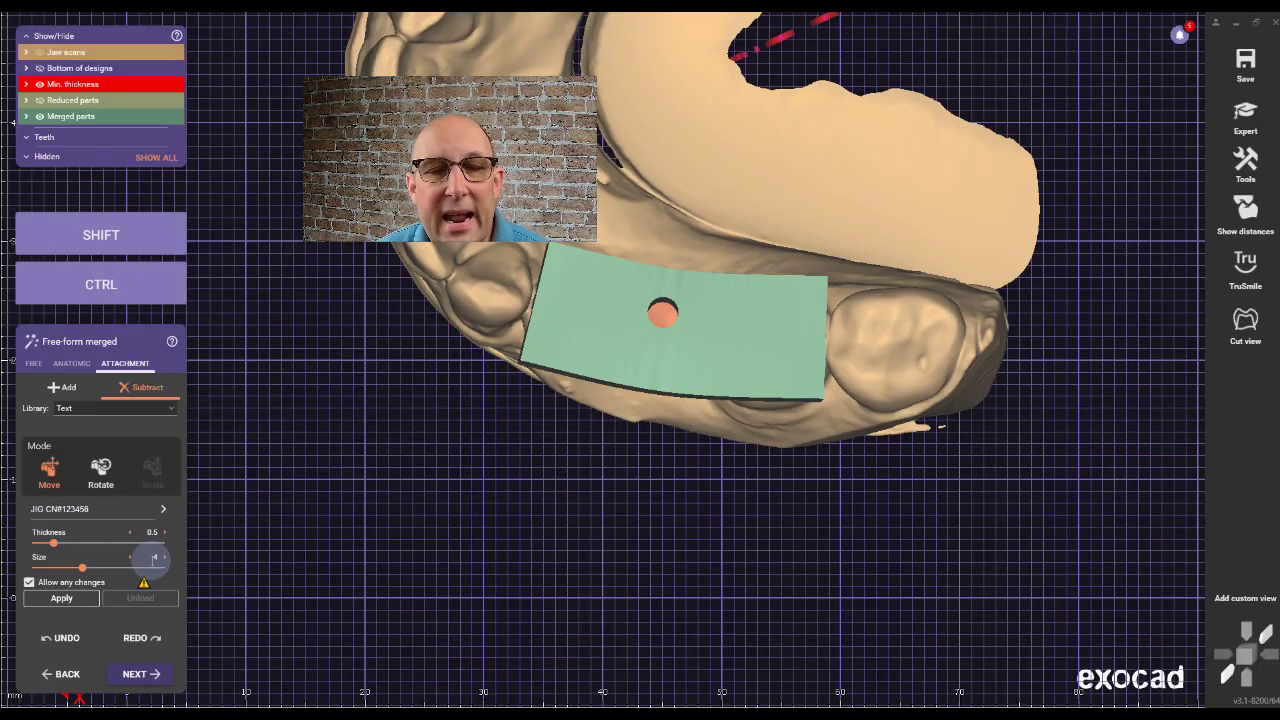
pyautogui.click(156, 558)
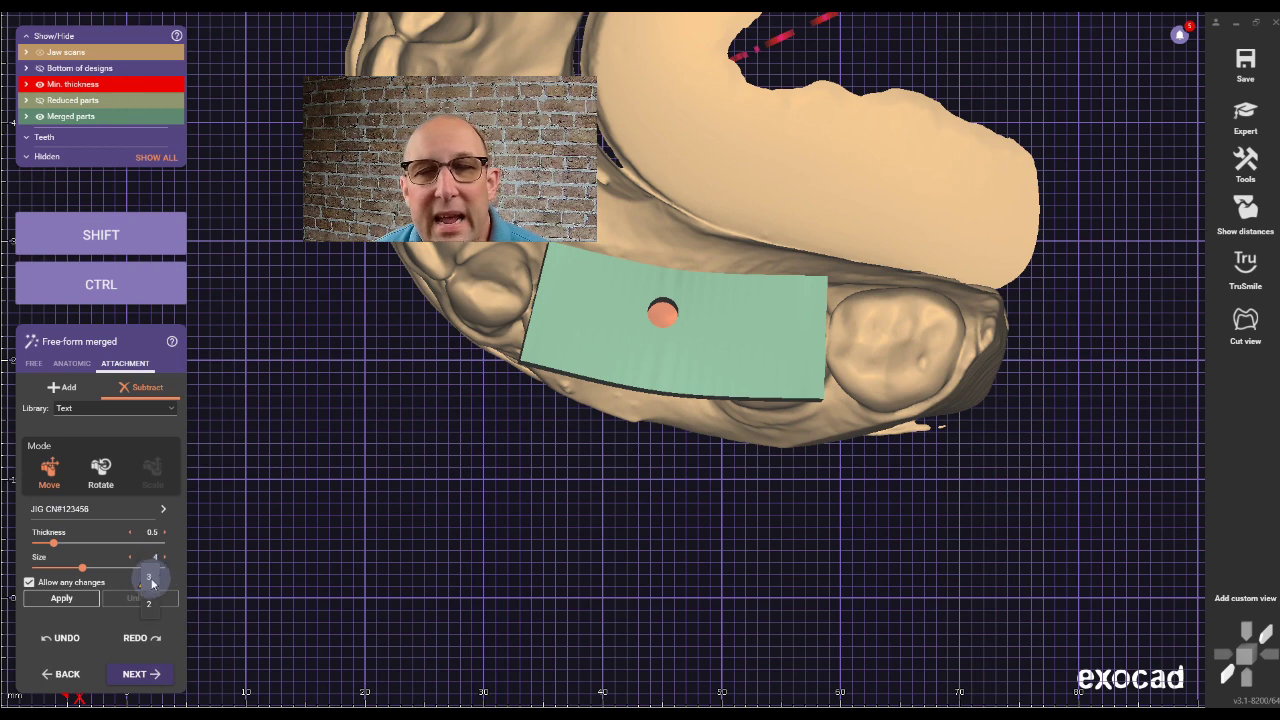
pyautogui.click(578, 332)
# Rotate the label level across the bar and shift it just below the screw hole.
pyautogui.click(100, 490)
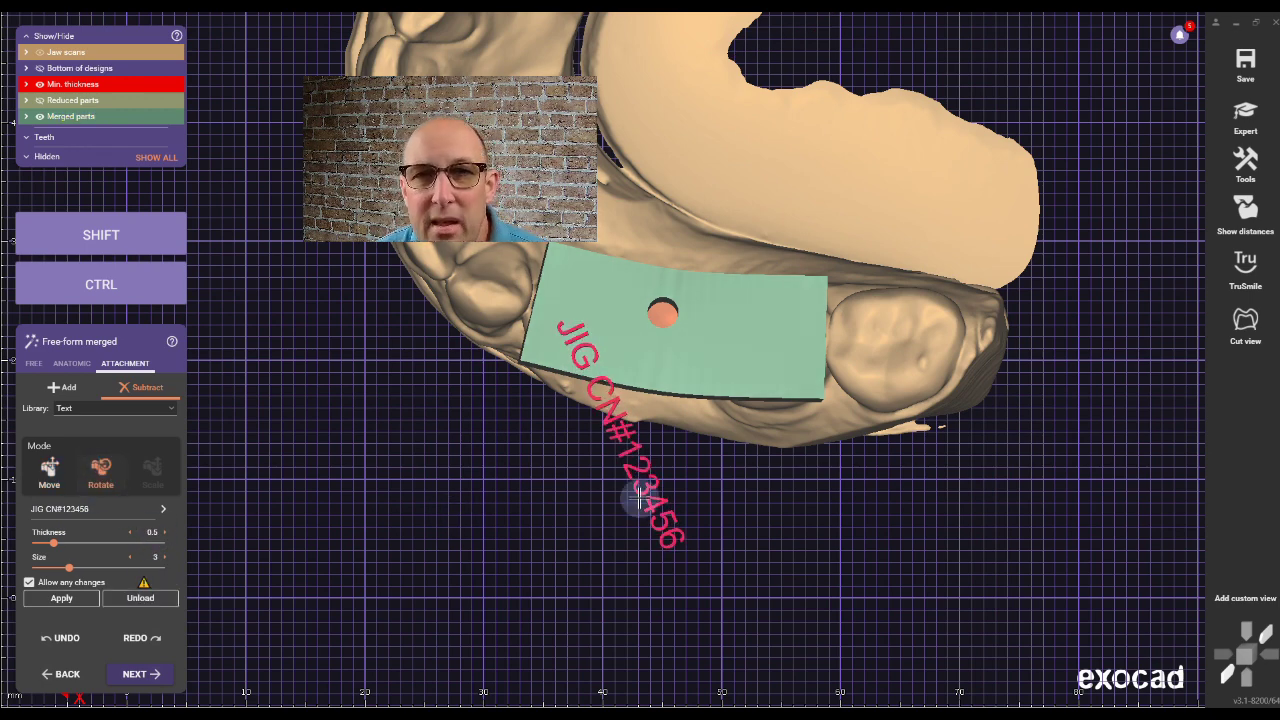
pyautogui.moveTo(677, 537); pyautogui.dragTo(812, 355)
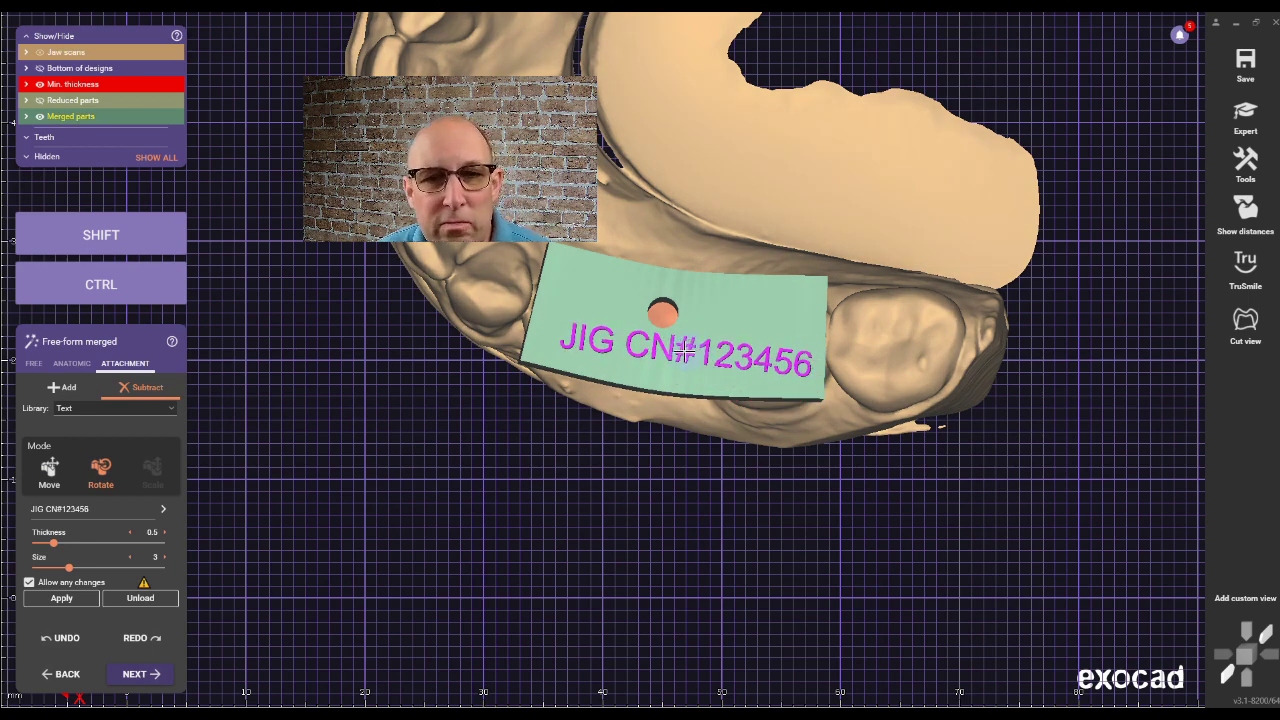
pyautogui.click(52, 467)
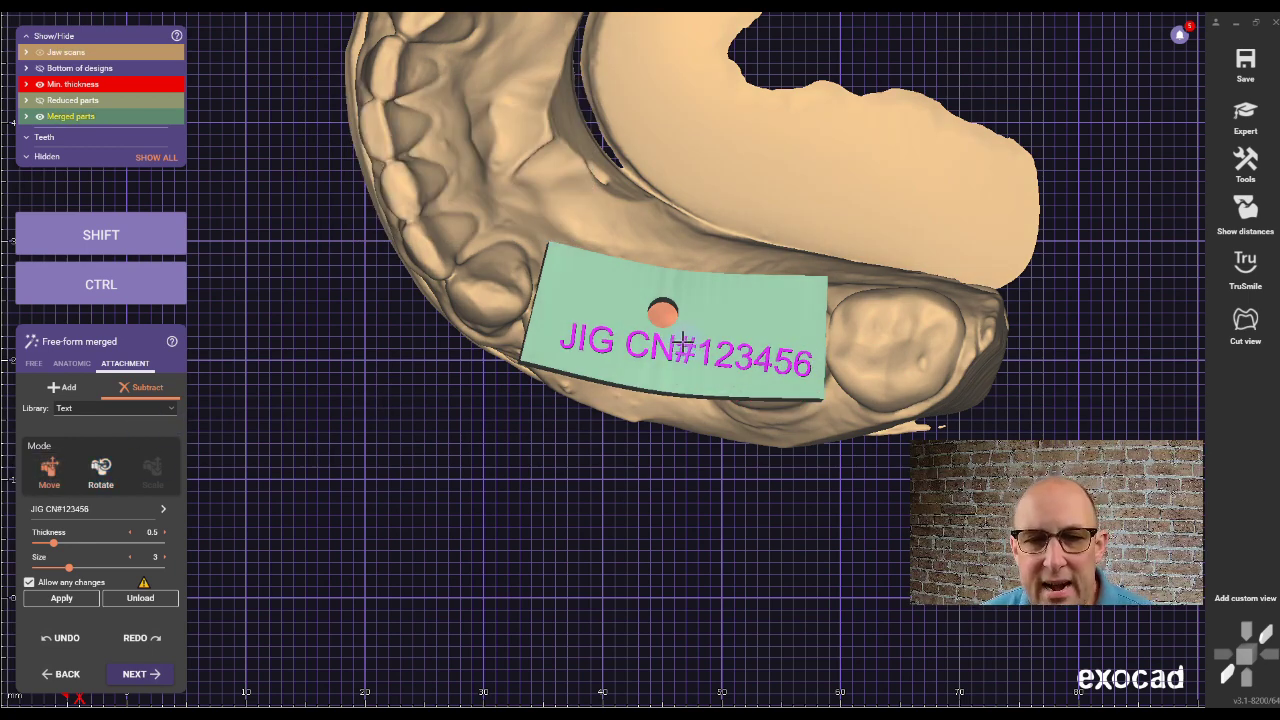
pyautogui.moveTo(678, 348); pyautogui.dragTo(667, 360)
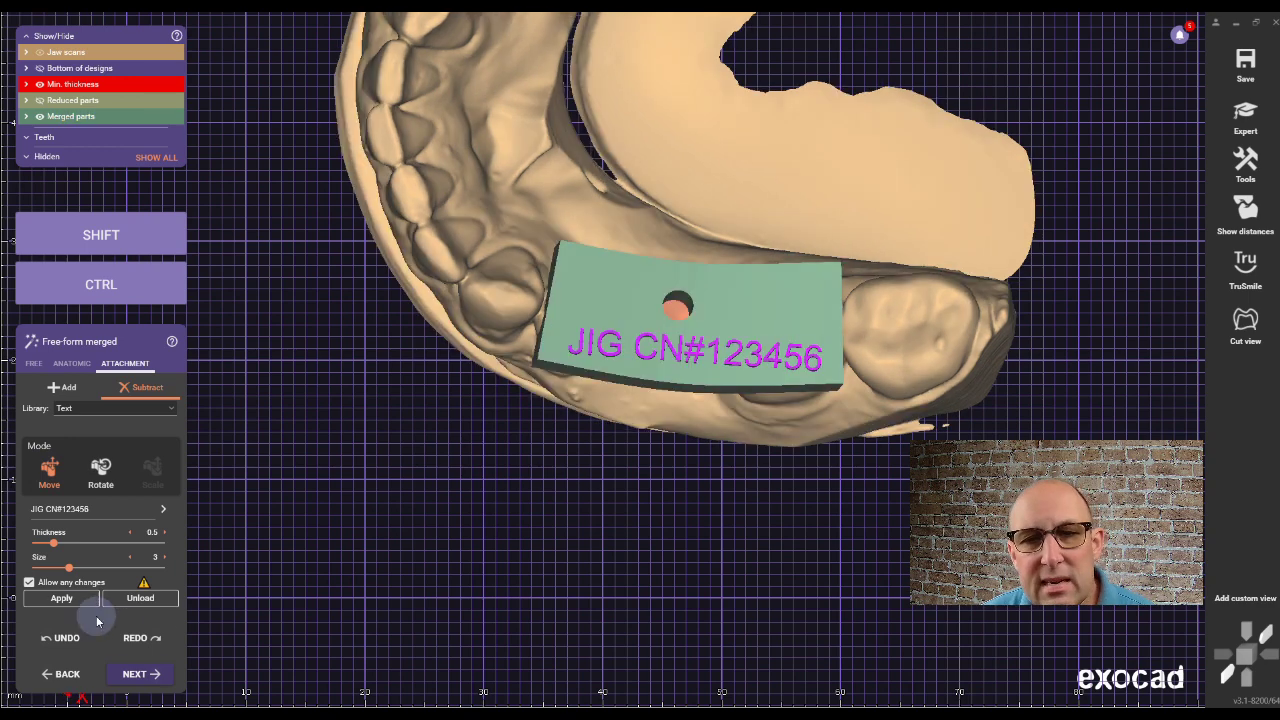